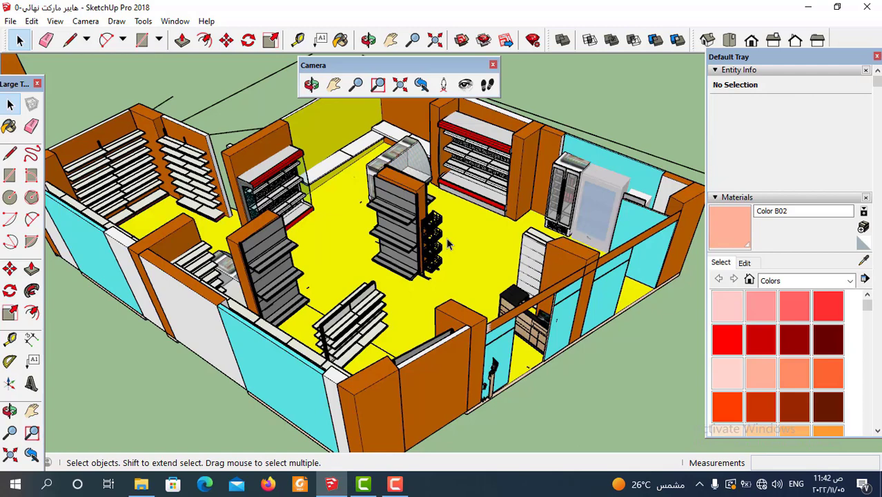
Zoom out and back in on the supermarket, then close the floating Camera toolbar.
{"action": "scroll", "coordinate": [493, 199], "scroll_direction": "down", "scroll_amount": 3}
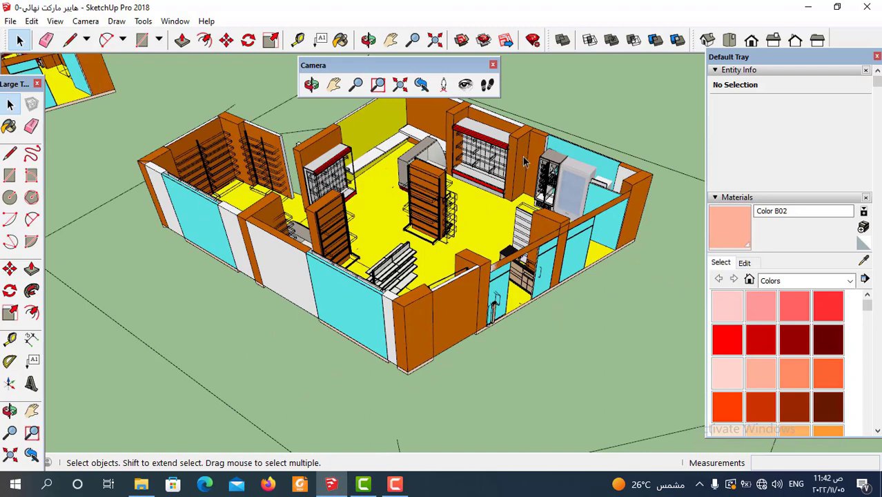
{"action": "scroll", "coordinate": [524, 161], "scroll_direction": "up", "scroll_amount": 3}
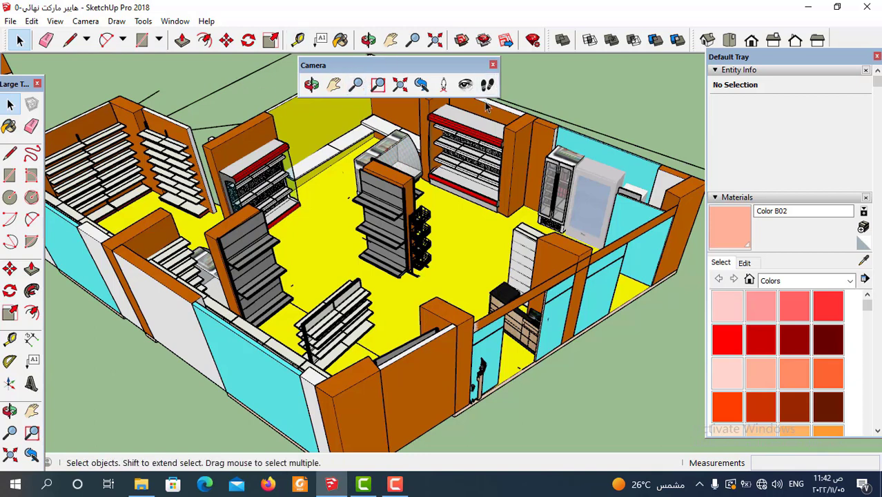
{"action": "left_click", "coordinate": [493, 64]}
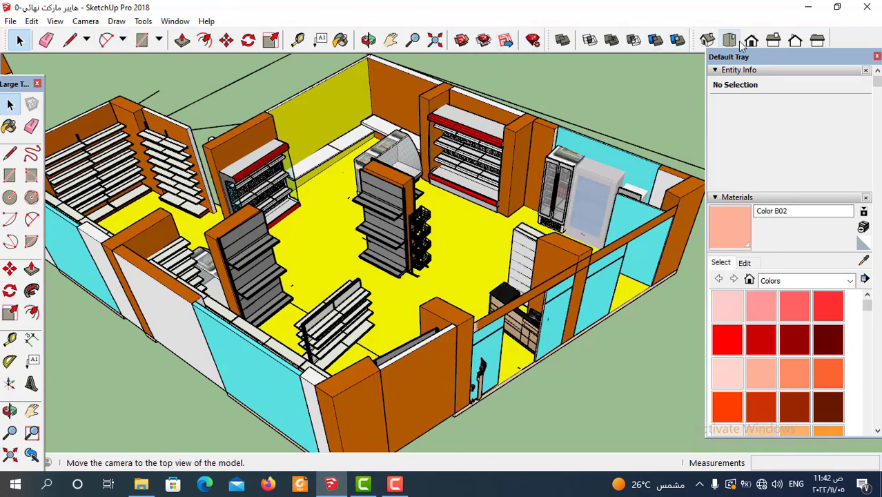
Re-enable the Camera toolbar, dock it in the top toolbar row, and orbit the store.
{"action": "right_click", "coordinate": [646, 43]}
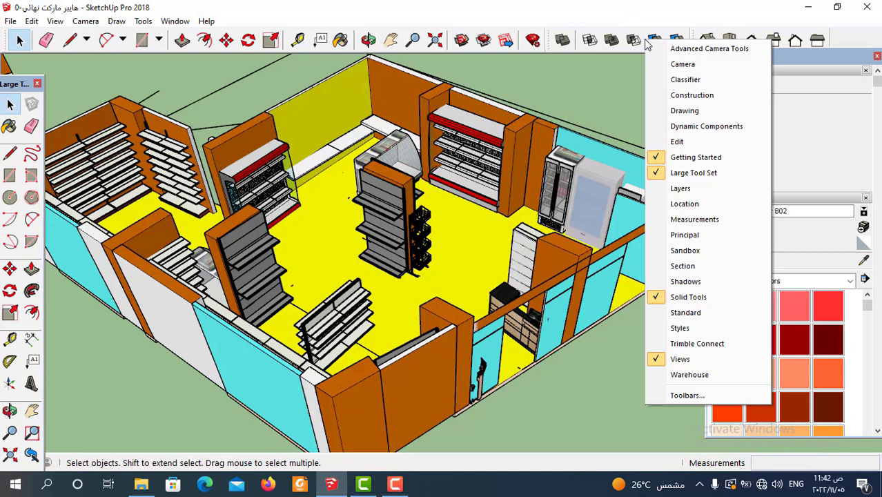
{"action": "left_click", "coordinate": [686, 67]}
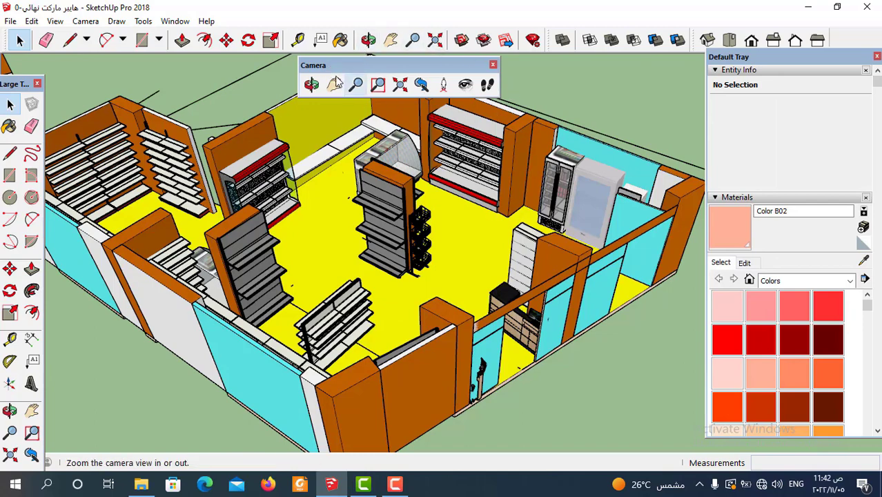
{"action": "mouse_move", "coordinate": [393, 65]}
{"action": "left_mouse_down"}
{"action": "mouse_move", "coordinate": [390, 39]}
{"action": "mouse_move", "coordinate": [261, 68]}
{"action": "left_mouse_up"}
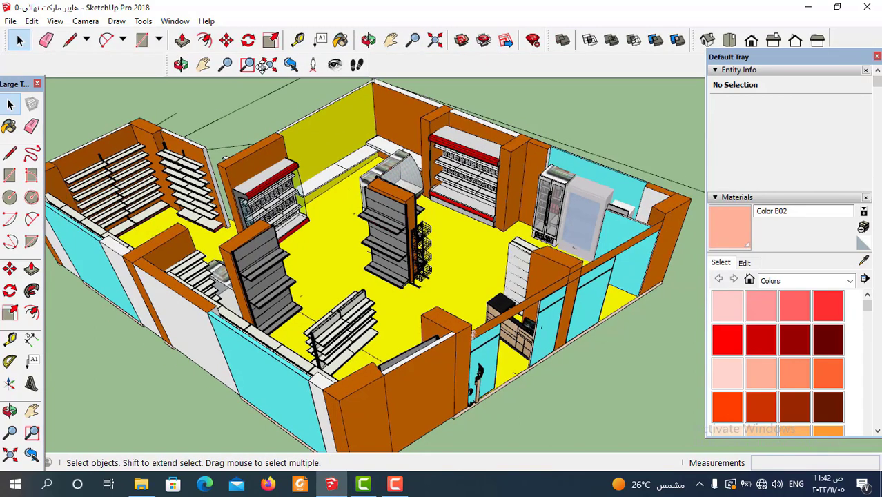
{"action": "mouse_move", "coordinate": [519, 238]}
{"action": "middle_mouse_down"}
{"action": "mouse_move", "coordinate": [428, 210]}
{"action": "mouse_move", "coordinate": [320, 265]}
{"action": "middle_mouse_up"}
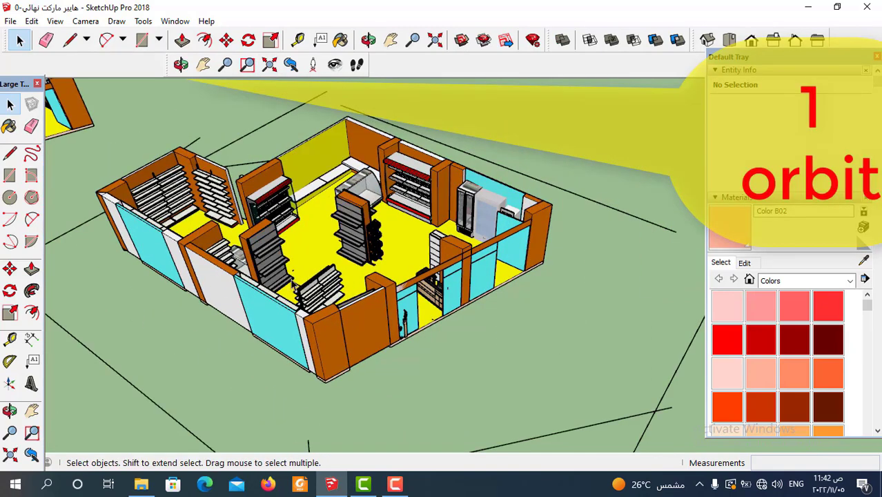
Orbit the scene repeatedly until the store buildings appear obliquely from above.
{"action": "left_click", "coordinate": [182, 66]}
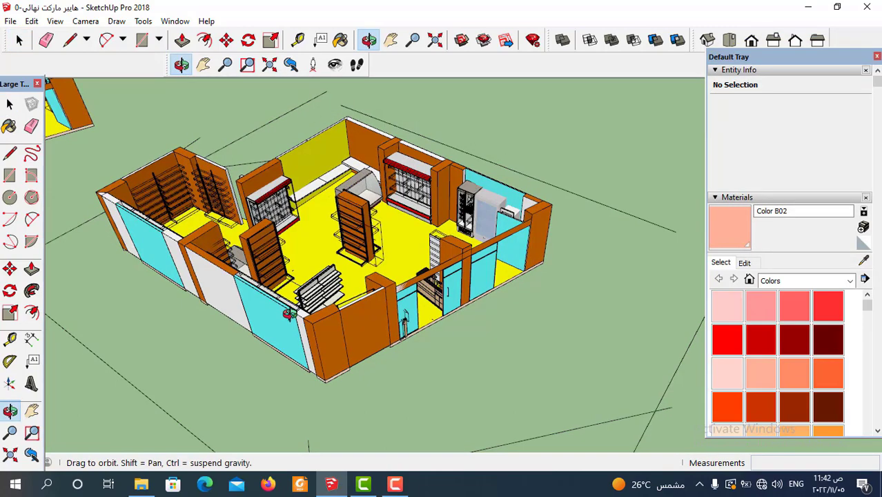
{"action": "mouse_move", "coordinate": [288, 314]}
{"action": "left_mouse_down"}
{"action": "mouse_move", "coordinate": [422, 161]}
{"action": "mouse_move", "coordinate": [170, 271]}
{"action": "mouse_move", "coordinate": [381, 282]}
{"action": "mouse_move", "coordinate": [312, 314]}
{"action": "mouse_move", "coordinate": [350, 200]}
{"action": "mouse_move", "coordinate": [370, 366]}
{"action": "mouse_move", "coordinate": [456, 354]}
{"action": "mouse_move", "coordinate": [442, 340]}
{"action": "left_mouse_up"}
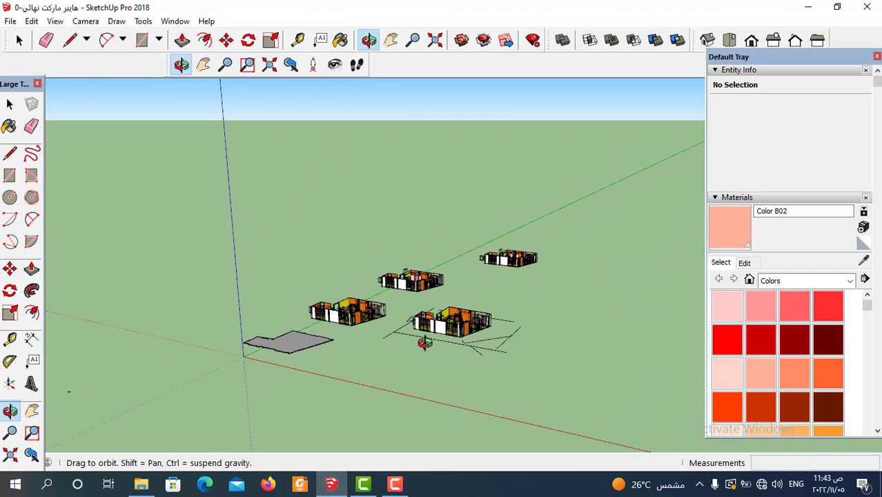
{"action": "mouse_move", "coordinate": [448, 339]}
{"action": "left_mouse_down"}
{"action": "mouse_move", "coordinate": [565, 347]}
{"action": "mouse_move", "coordinate": [546, 351]}
{"action": "mouse_move", "coordinate": [472, 338]}
{"action": "mouse_move", "coordinate": [600, 338]}
{"action": "mouse_move", "coordinate": [398, 293]}
{"action": "left_mouse_up"}
{"action": "mouse_move", "coordinate": [494, 328]}
{"action": "left_mouse_down"}
{"action": "mouse_move", "coordinate": [556, 344]}
{"action": "mouse_move", "coordinate": [342, 301]}
{"action": "mouse_move", "coordinate": [508, 296]}
{"action": "mouse_move", "coordinate": [500, 309]}
{"action": "mouse_move", "coordinate": [575, 374]}
{"action": "mouse_move", "coordinate": [427, 305]}
{"action": "mouse_move", "coordinate": [630, 275]}
{"action": "mouse_move", "coordinate": [482, 280]}
{"action": "left_mouse_up"}
{"action": "mouse_move", "coordinate": [431, 329]}
{"action": "left_mouse_down"}
{"action": "mouse_move", "coordinate": [458, 413]}
{"action": "mouse_move", "coordinate": [421, 297]}
{"action": "mouse_move", "coordinate": [427, 474]}
{"action": "mouse_move", "coordinate": [403, 304]}
{"action": "mouse_move", "coordinate": [372, 321]}
{"action": "mouse_move", "coordinate": [390, 333]}
{"action": "mouse_move", "coordinate": [567, 321]}
{"action": "mouse_move", "coordinate": [561, 333]}
{"action": "left_mouse_up"}
{"action": "mouse_move", "coordinate": [516, 289]}
{"action": "left_mouse_down"}
{"action": "mouse_move", "coordinate": [525, 439]}
{"action": "mouse_move", "coordinate": [498, 378]}
{"action": "mouse_move", "coordinate": [407, 304]}
{"action": "mouse_move", "coordinate": [350, 380]}
{"action": "left_mouse_up"}
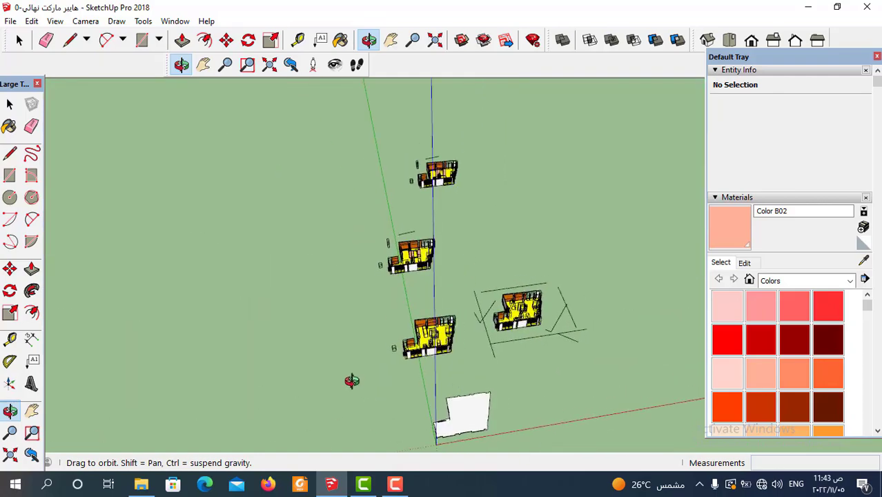
{"action": "mouse_move", "coordinate": [555, 378]}
{"action": "left_mouse_down"}
{"action": "mouse_move", "coordinate": [266, 339]}
{"action": "mouse_move", "coordinate": [431, 338]}
{"action": "mouse_move", "coordinate": [469, 305]}
{"action": "left_mouse_up"}
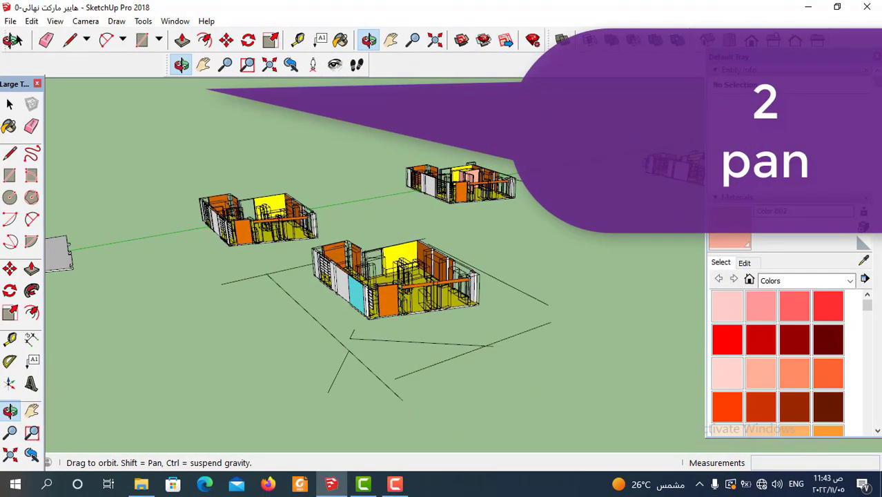
Pan the scene right toward the grey ground slab.
{"action": "left_click", "coordinate": [17, 40]}
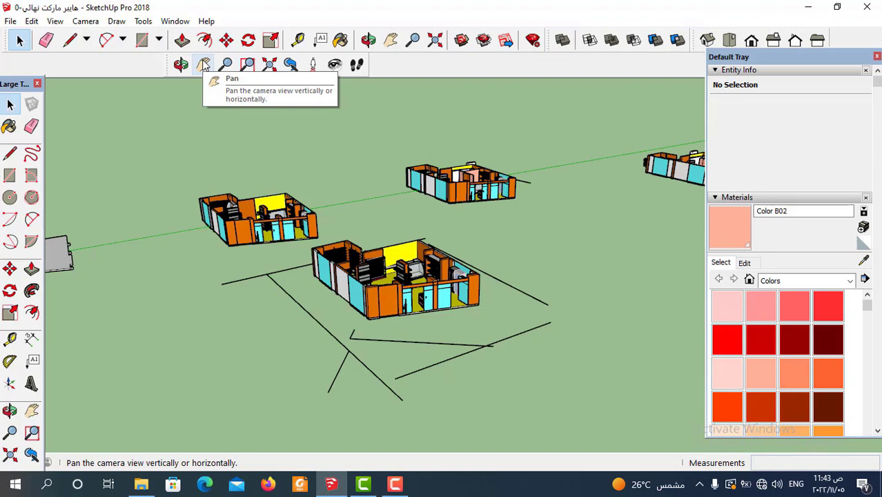
{"action": "left_click", "coordinate": [204, 64]}
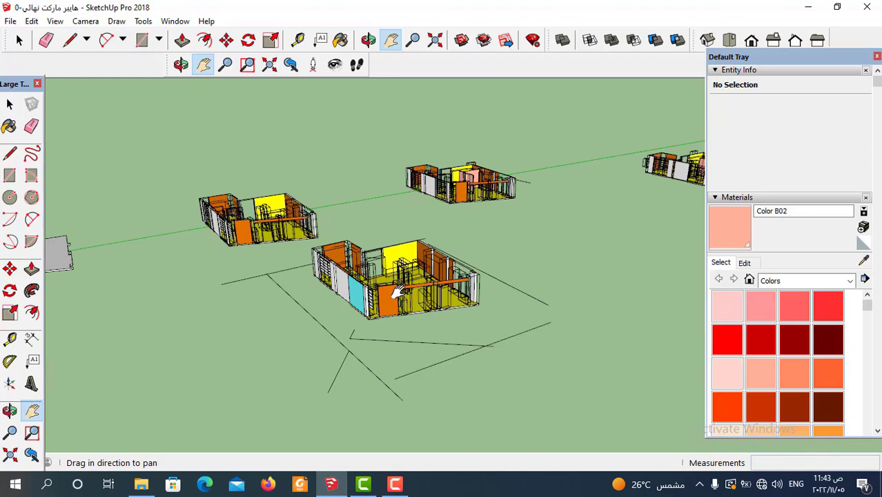
{"action": "mouse_move", "coordinate": [396, 294]}
{"action": "left_mouse_down"}
{"action": "mouse_move", "coordinate": [279, 331]}
{"action": "mouse_move", "coordinate": [419, 323]}
{"action": "left_mouse_up"}
{"action": "mouse_move", "coordinate": [248, 278]}
{"action": "left_mouse_down"}
{"action": "mouse_move", "coordinate": [450, 283]}
{"action": "mouse_move", "coordinate": [662, 272]}
{"action": "left_mouse_up"}
{"action": "left_click_drag", "start_coordinate": [506, 302], "coordinate": [559, 298]}
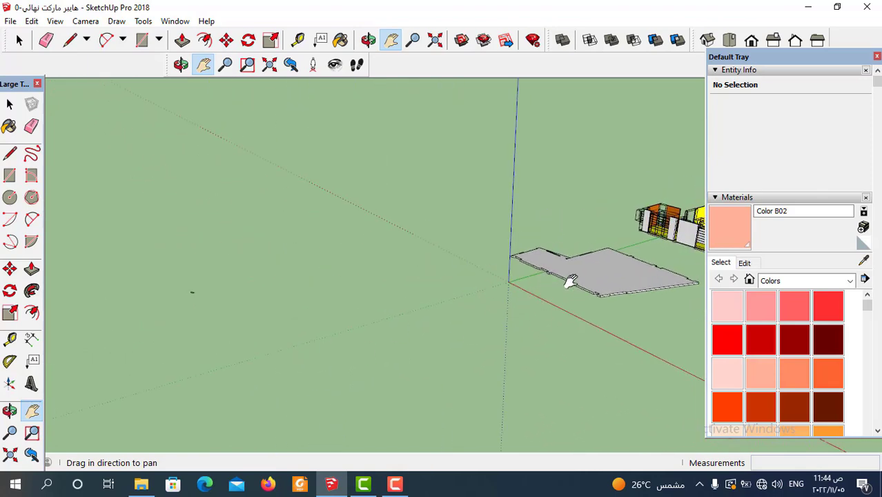
Pan back left with small nudges until the three store buildings are framed.
{"action": "mouse_move", "coordinate": [492, 285]}
{"action": "left_mouse_down"}
{"action": "mouse_move", "coordinate": [374, 299]}
{"action": "mouse_move", "coordinate": [128, 304]}
{"action": "left_mouse_up"}
{"action": "left_click_drag", "start_coordinate": [455, 312], "coordinate": [238, 302]}
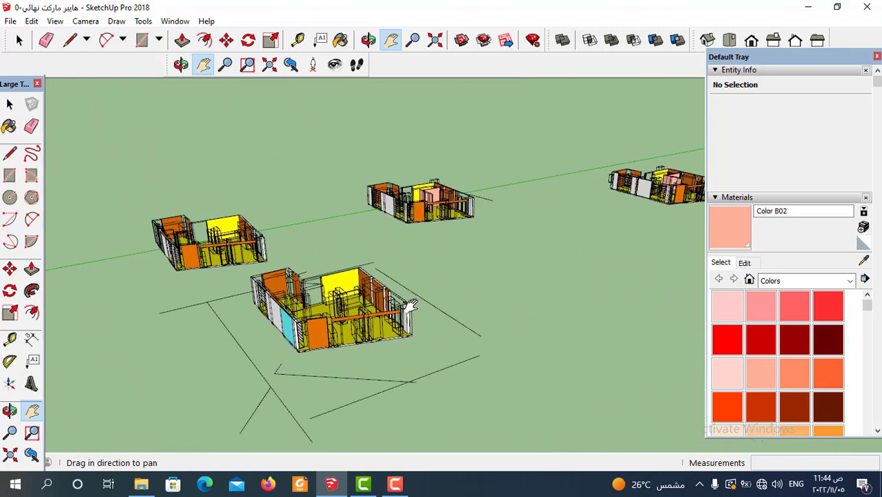
{"action": "left_click_drag", "start_coordinate": [307, 304], "coordinate": [280, 304]}
{"action": "left_click_drag", "start_coordinate": [369, 304], "coordinate": [397, 304]}
{"action": "left_click_drag", "start_coordinate": [252, 327], "coordinate": [302, 326]}
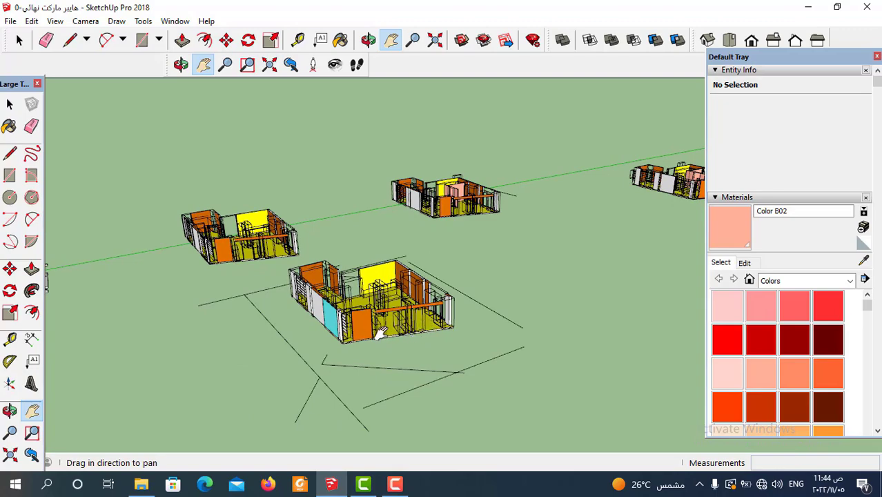
{"action": "left_click_drag", "start_coordinate": [380, 333], "coordinate": [290, 339]}
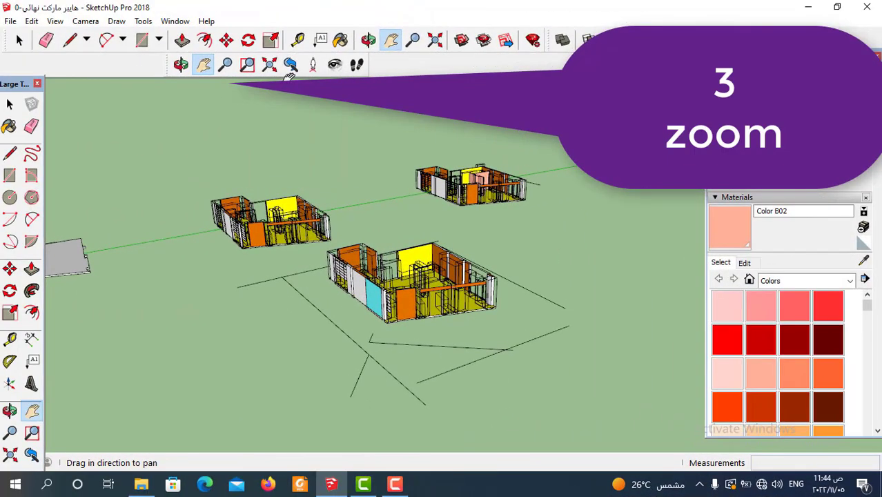
Zoom in on the central building, out to all buildings, then closer again.
{"action": "left_click", "coordinate": [226, 64]}
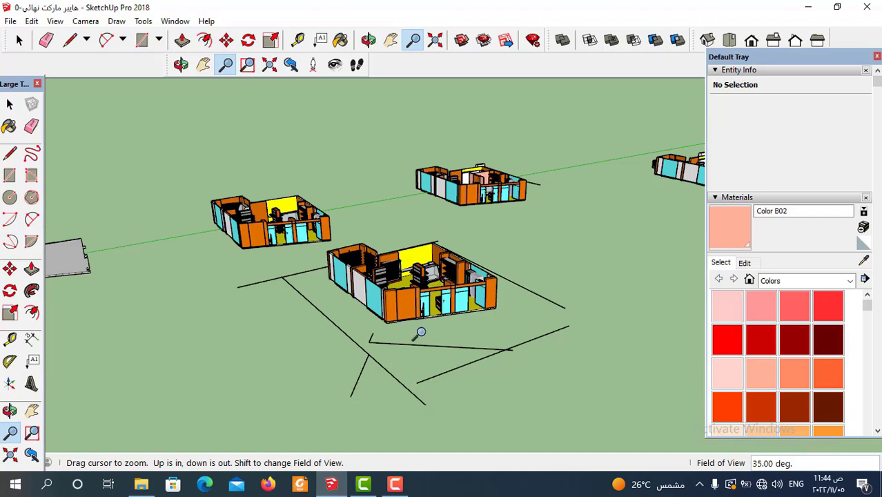
{"action": "left_click_drag", "start_coordinate": [421, 333], "coordinate": [424, 141]}
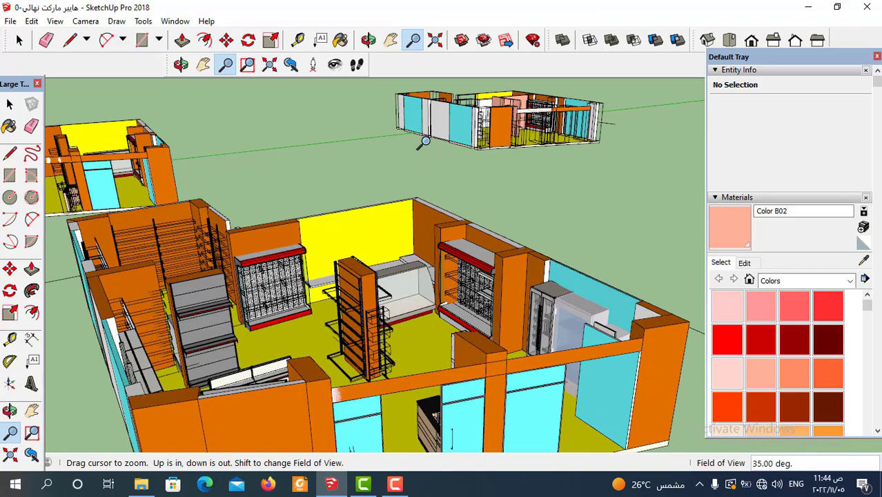
{"action": "scroll", "coordinate": [424, 141], "scroll_direction": "down", "scroll_amount": 1}
{"action": "left_click_drag", "start_coordinate": [420, 148], "coordinate": [419, 405]}
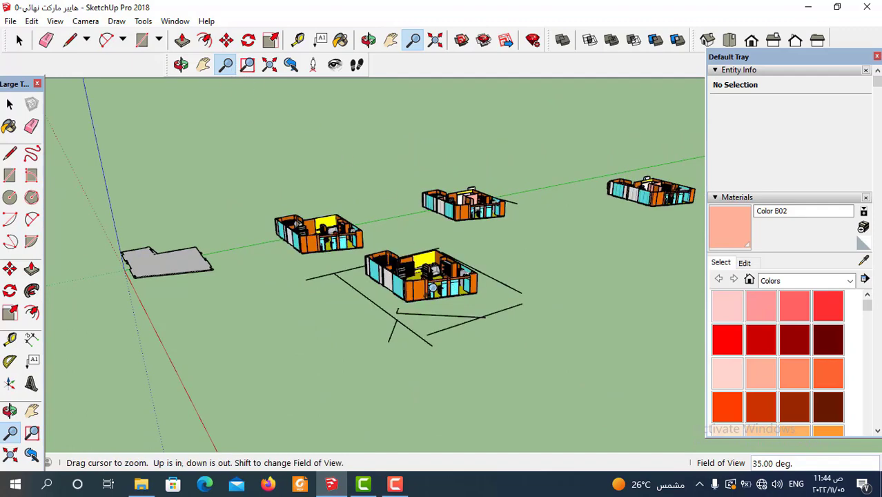
{"action": "mouse_move", "coordinate": [432, 290]}
{"action": "left_mouse_down"}
{"action": "mouse_move", "coordinate": [461, 141]}
{"action": "mouse_move", "coordinate": [447, 269]}
{"action": "mouse_move", "coordinate": [439, 171]}
{"action": "left_mouse_up"}
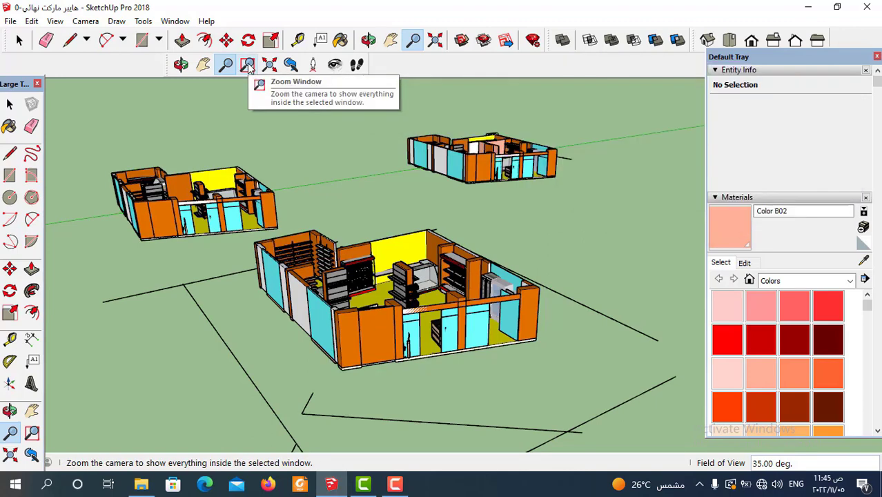
Box the front building's corner with Zoom Window to view its wall panels up close.
{"action": "left_click", "coordinate": [248, 65]}
{"action": "scroll", "coordinate": [329, 193], "scroll_direction": "down", "scroll_amount": 2}
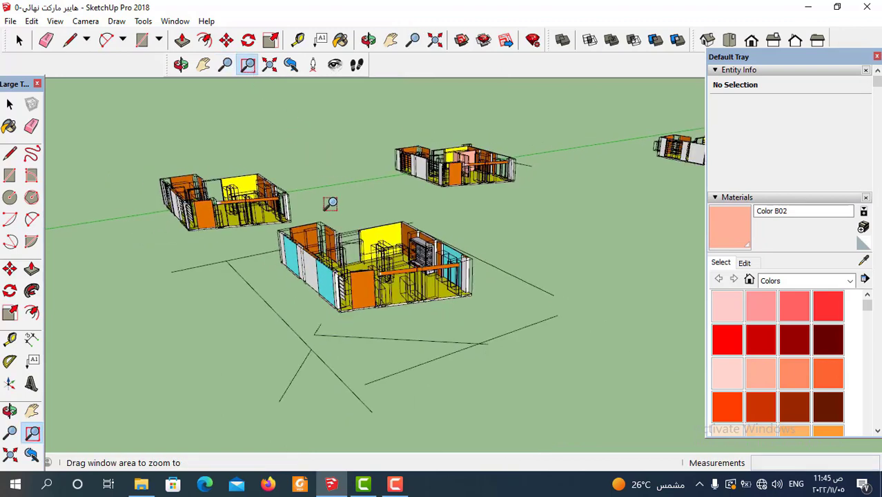
{"action": "scroll", "coordinate": [328, 193], "scroll_direction": "down", "scroll_amount": 2}
{"action": "scroll", "coordinate": [328, 193], "scroll_direction": "down", "scroll_amount": 2}
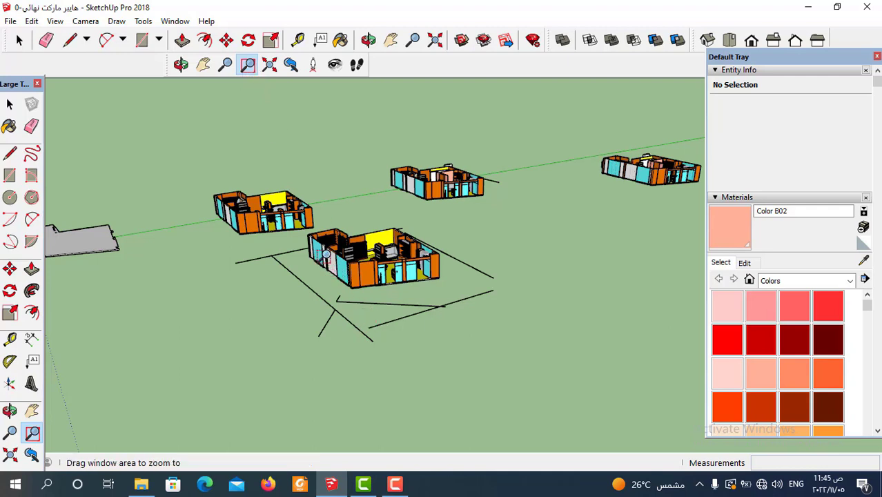
{"action": "left_click_drag", "start_coordinate": [326, 252], "coordinate": [375, 300]}
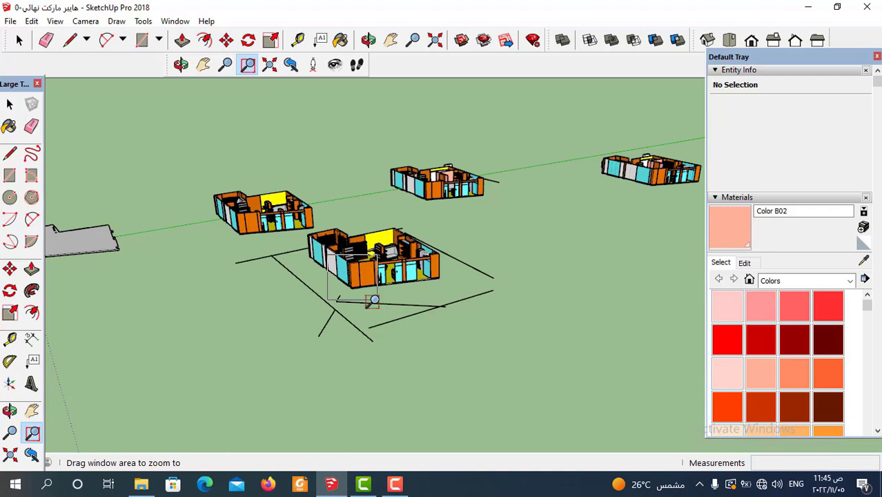
{"action": "left_click_drag", "start_coordinate": [375, 299], "coordinate": [373, 301]}
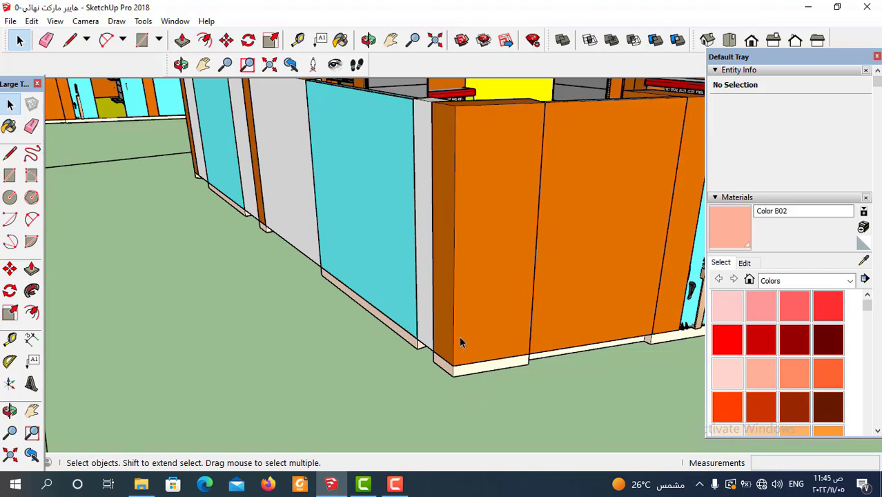
Zoom Window twice into the base of the corner wall.
{"action": "left_click", "coordinate": [247, 64]}
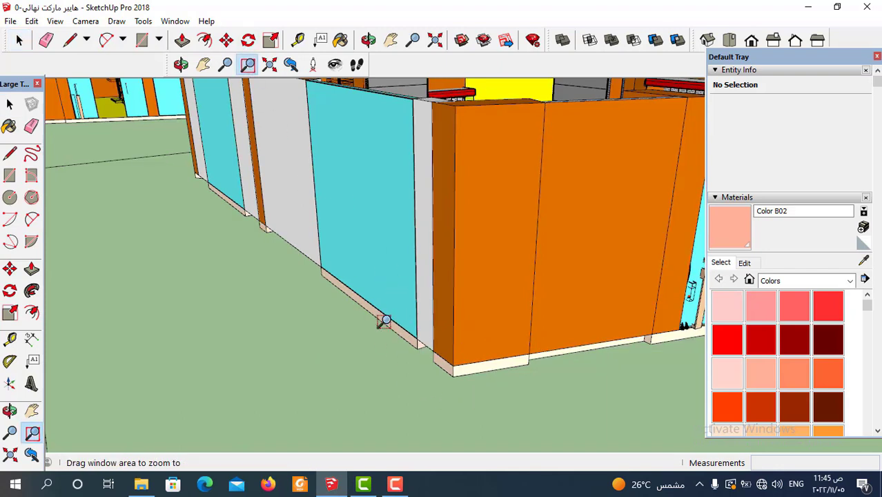
{"action": "left_click_drag", "start_coordinate": [392, 321], "coordinate": [490, 399]}
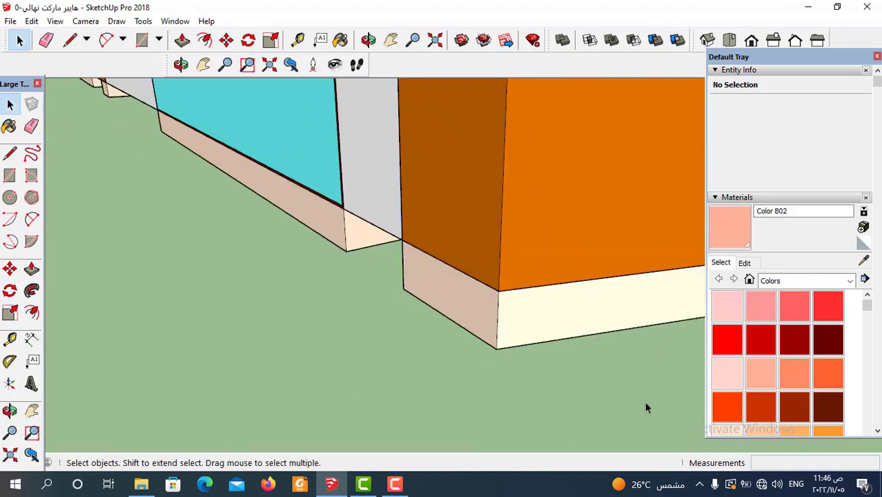
{"action": "left_click", "coordinate": [248, 64]}
{"action": "left_click_drag", "start_coordinate": [388, 227], "coordinate": [540, 377]}
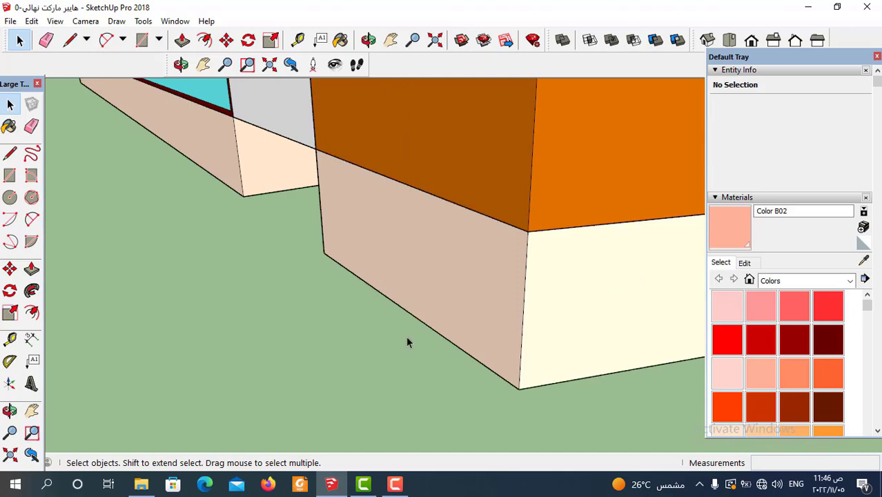
Scroll out and back, then Zoom Window over part of the store.
{"action": "scroll", "coordinate": [407, 341], "scroll_direction": "down", "scroll_amount": 5}
{"action": "scroll", "coordinate": [315, 357], "scroll_direction": "down", "scroll_amount": 3}
{"action": "scroll", "coordinate": [266, 224], "scroll_direction": "up", "scroll_amount": 2}
{"action": "scroll", "coordinate": [266, 224], "scroll_direction": "up", "scroll_amount": 1}
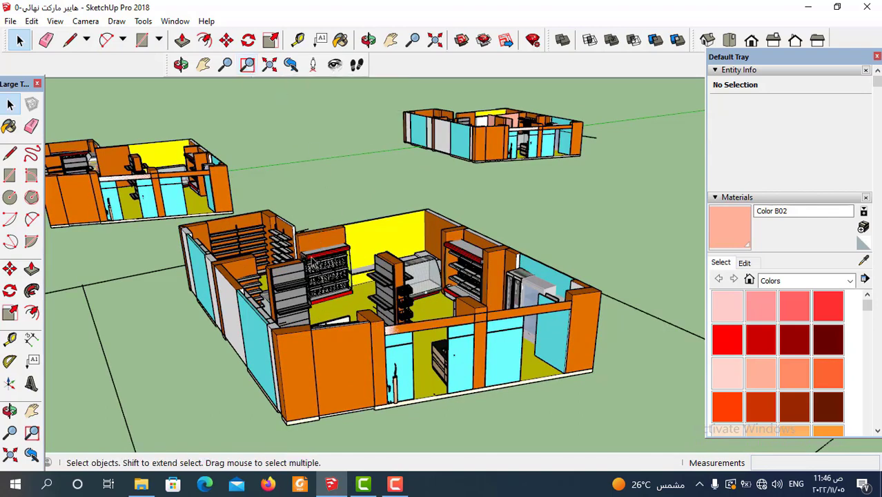
{"action": "left_click", "coordinate": [247, 64]}
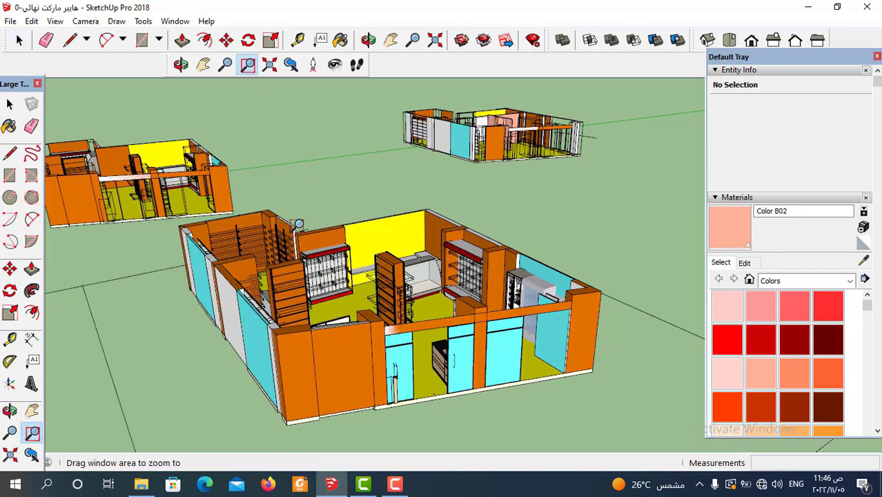
{"action": "mouse_move", "coordinate": [302, 242]}
{"action": "left_mouse_down"}
{"action": "mouse_move", "coordinate": [362, 309]}
{"action": "mouse_move", "coordinate": [345, 312]}
{"action": "left_mouse_up"}
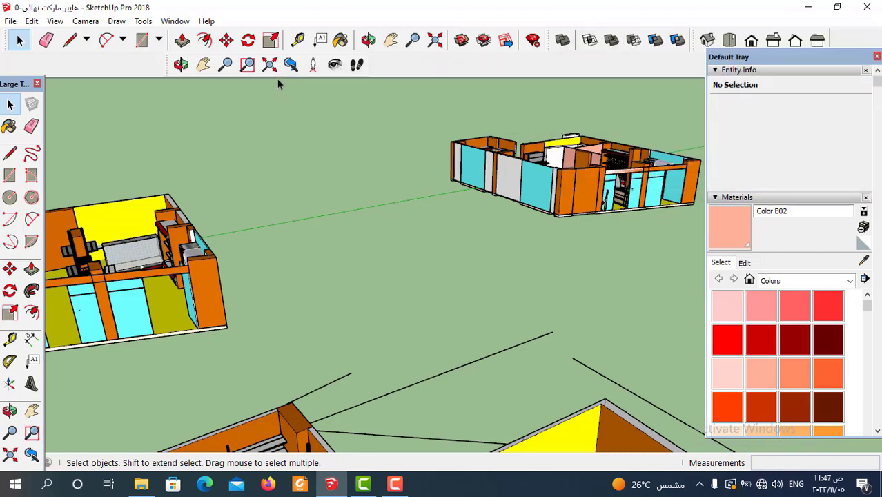
Fit the whole model with Zoom Extents and orbit around the buildings.
{"action": "left_click", "coordinate": [269, 65]}
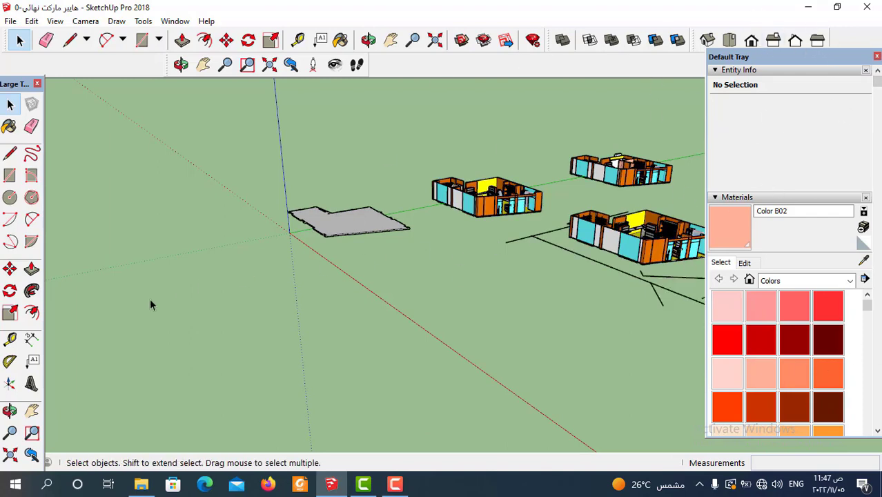
{"action": "mouse_move", "coordinate": [149, 298]}
{"action": "middle_mouse_down"}
{"action": "mouse_move", "coordinate": [486, 266]}
{"action": "mouse_move", "coordinate": [325, 237]}
{"action": "mouse_move", "coordinate": [357, 183]}
{"action": "middle_mouse_up"}
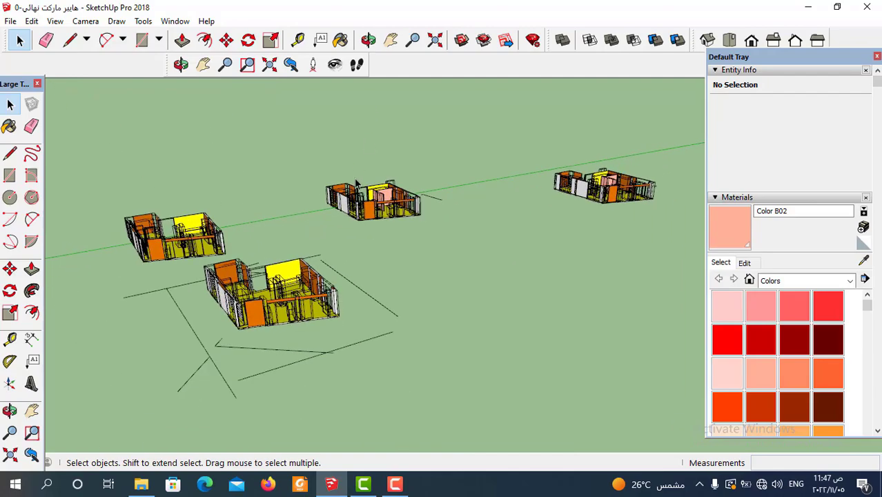
{"action": "scroll", "coordinate": [357, 183], "scroll_direction": "up", "scroll_amount": 3}
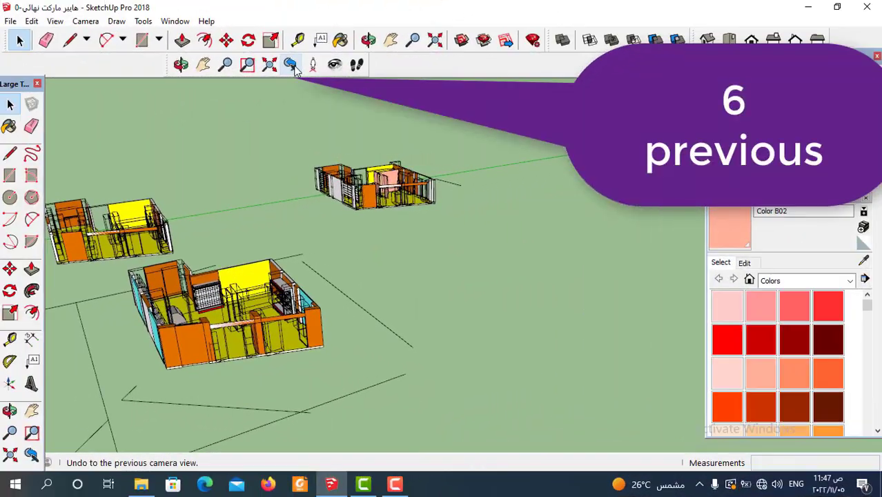
Step back three Previous camera views to a close view of the store's shelves.
{"action": "left_click", "coordinate": [291, 64]}
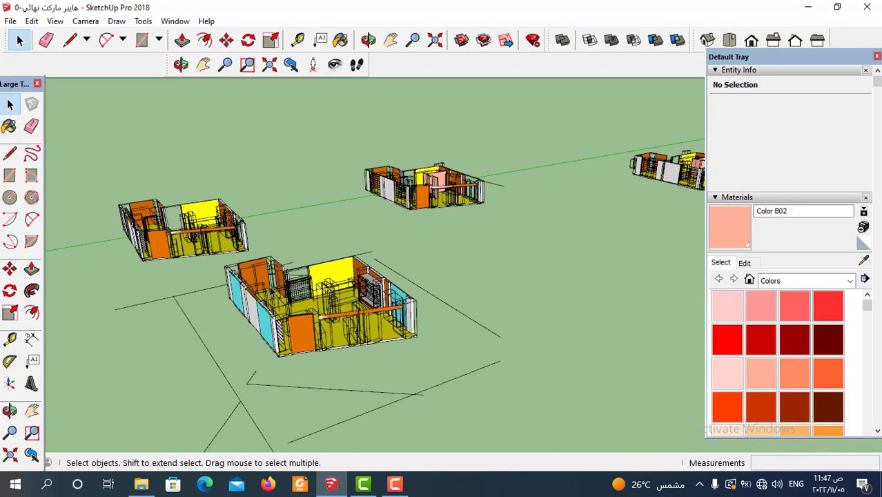
{"action": "left_click", "coordinate": [290, 65]}
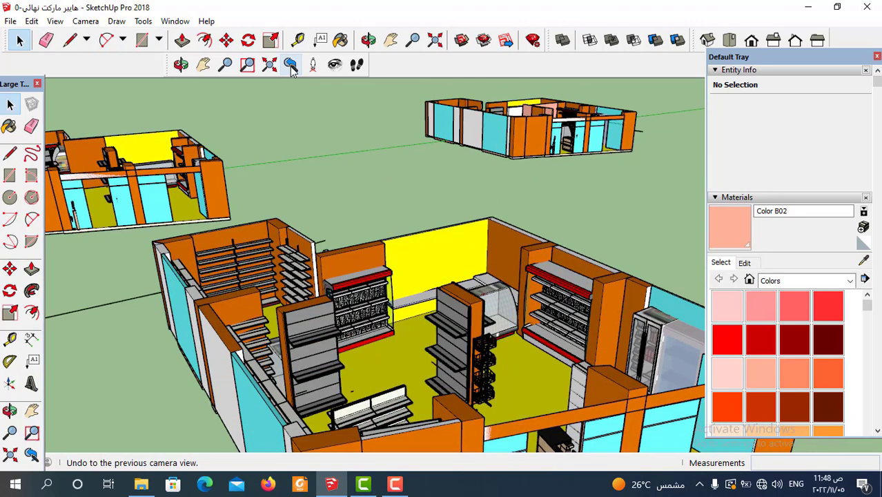
{"action": "left_click", "coordinate": [291, 65]}
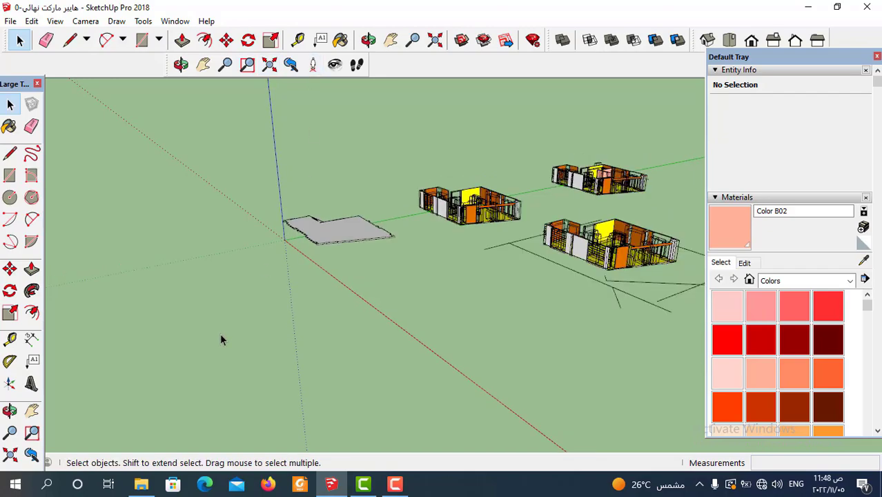
{"action": "scroll", "coordinate": [501, 250], "scroll_direction": "up", "scroll_amount": 4}
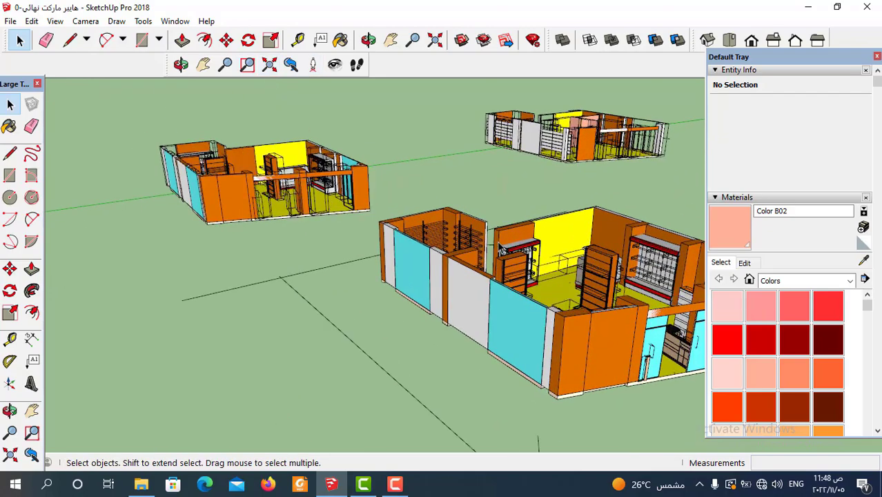
{"action": "scroll", "coordinate": [549, 114], "scroll_direction": "down", "scroll_amount": 2}
{"action": "scroll", "coordinate": [549, 115], "scroll_direction": "down", "scroll_amount": 2}
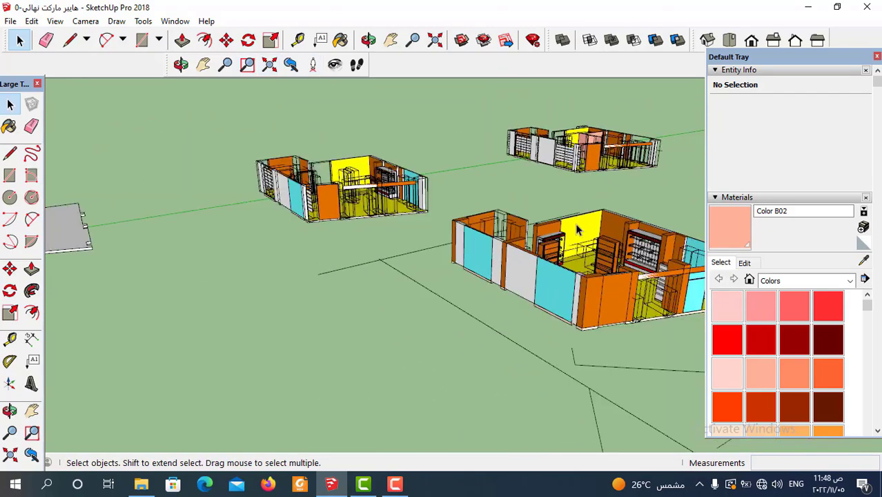
{"action": "scroll", "coordinate": [549, 115], "scroll_direction": "down", "scroll_amount": 1}
{"action": "scroll", "coordinate": [649, 206], "scroll_direction": "up", "scroll_amount": 1}
{"action": "scroll", "coordinate": [649, 205], "scroll_direction": "up", "scroll_amount": 2}
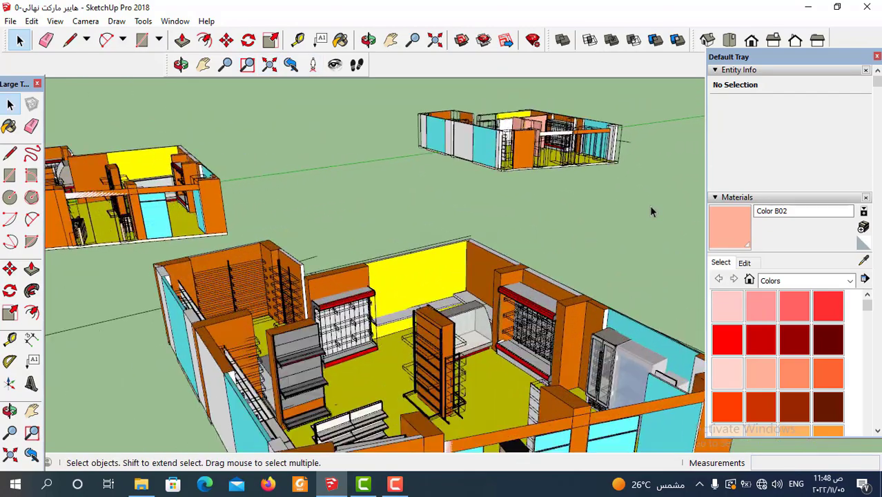
{"action": "scroll", "coordinate": [650, 205], "scroll_direction": "up", "scroll_amount": 1}
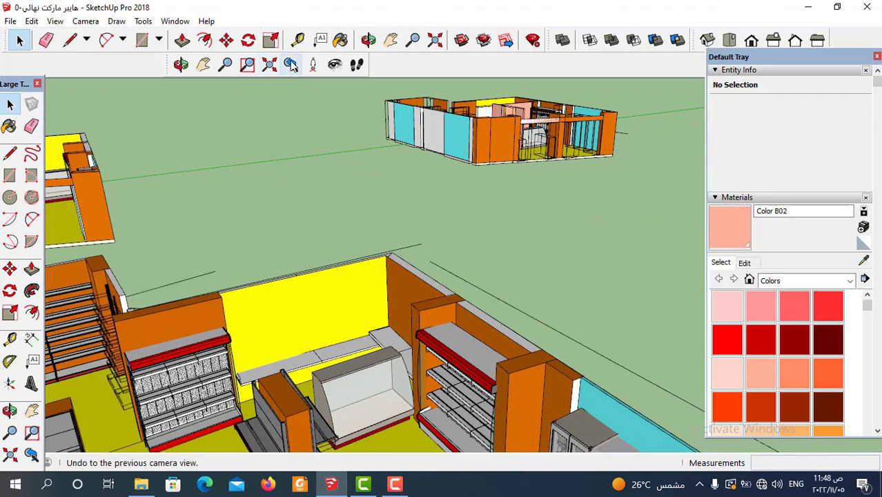
Return to the previous view and place the camera at eye height beside the store.
{"action": "left_click", "coordinate": [291, 64]}
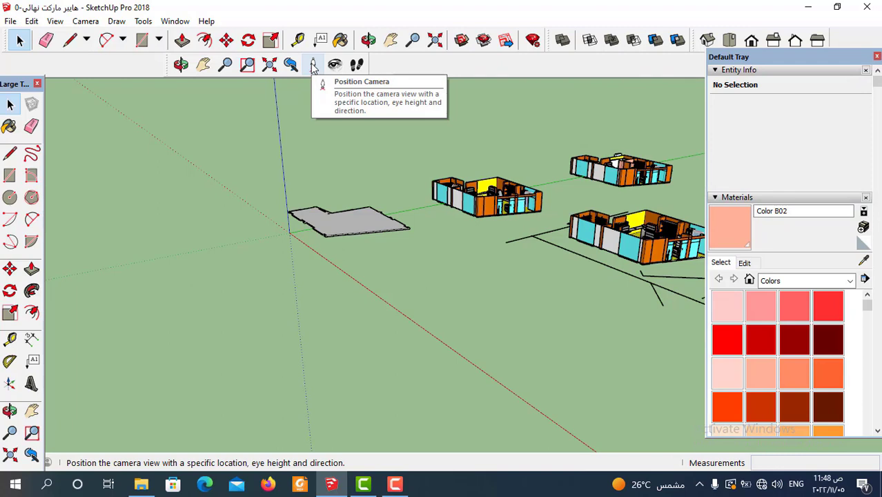
{"action": "left_click", "coordinate": [314, 65]}
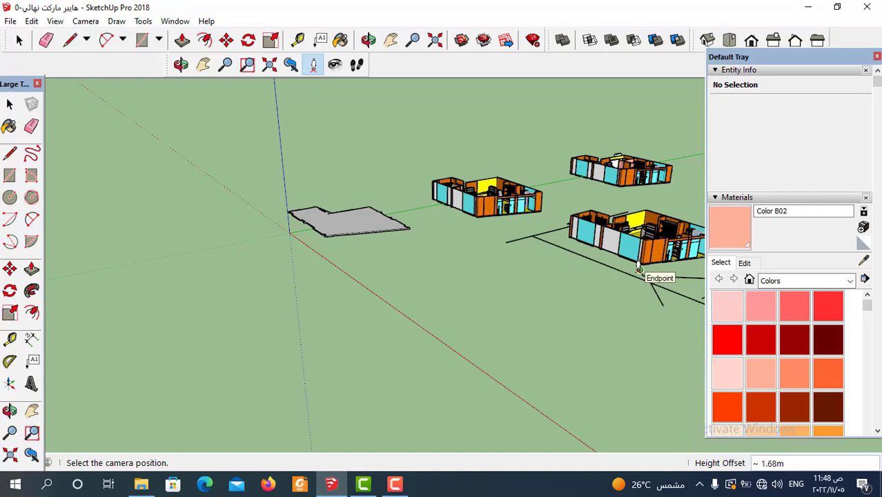
{"action": "left_click", "coordinate": [639, 268]}
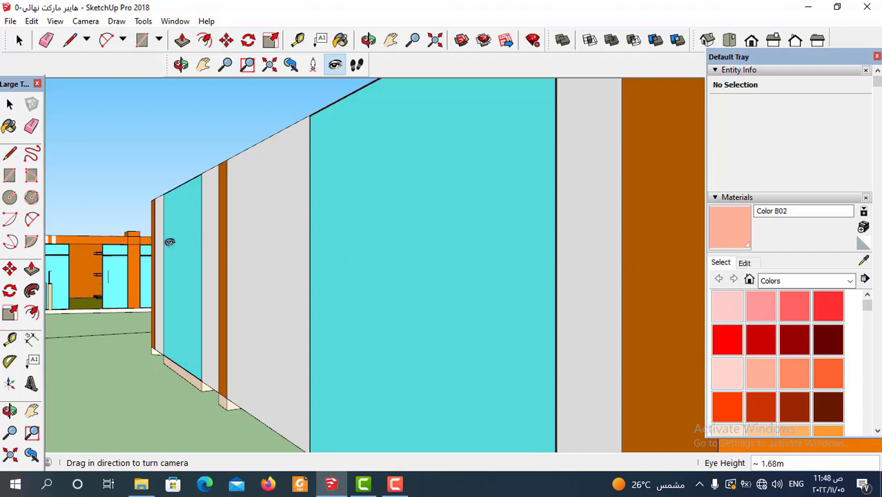
Look around at eye level, then orbit up to an elevated overview of the shops.
{"action": "scroll", "coordinate": [166, 249], "scroll_direction": "down", "scroll_amount": 5}
{"action": "scroll", "coordinate": [164, 264], "scroll_direction": "up", "scroll_amount": 2}
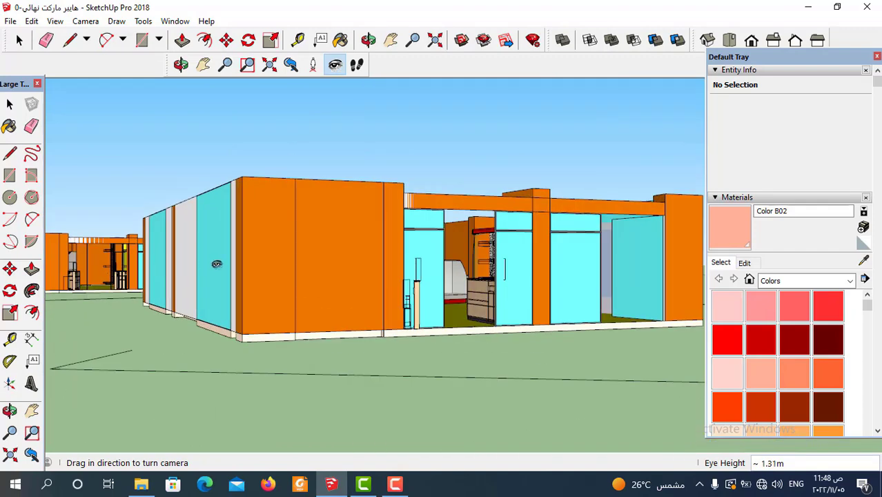
{"action": "scroll", "coordinate": [219, 279], "scroll_direction": "up", "scroll_amount": 2}
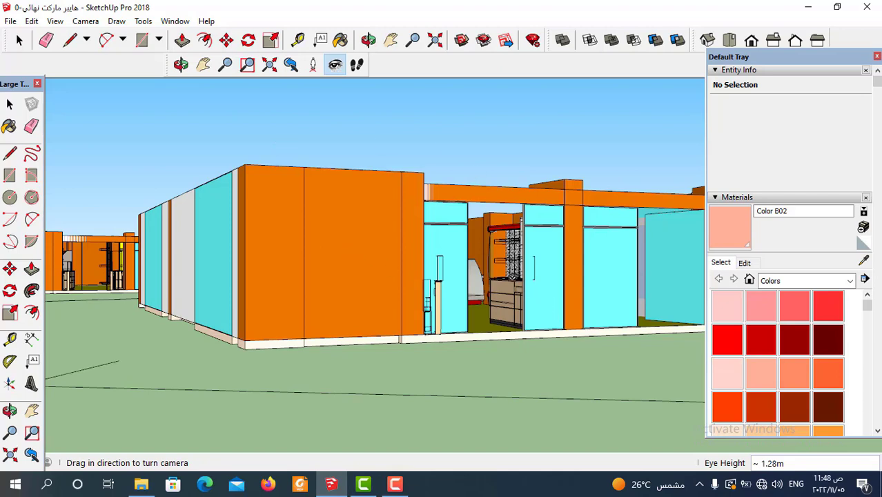
{"action": "scroll", "coordinate": [572, 232], "scroll_direction": "down", "scroll_amount": 5}
{"action": "middle_click_drag", "start_coordinate": [572, 233], "coordinate": [346, 82]}
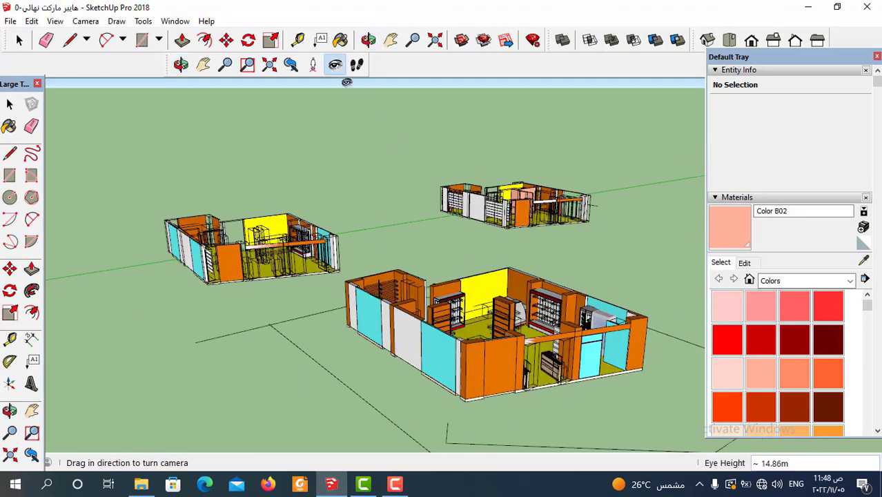
{"action": "left_click", "coordinate": [313, 67]}
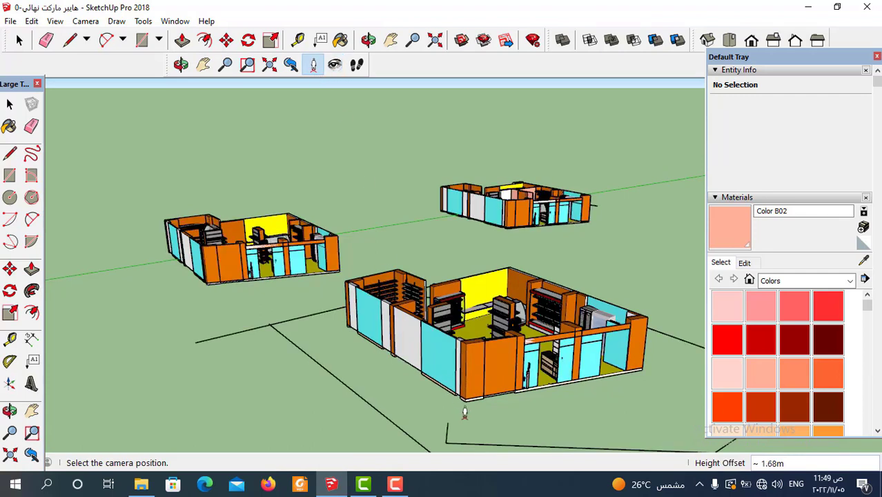
Stand the camera at ground level, turn left along the walls, and pull back.
{"action": "left_click", "coordinate": [466, 413]}
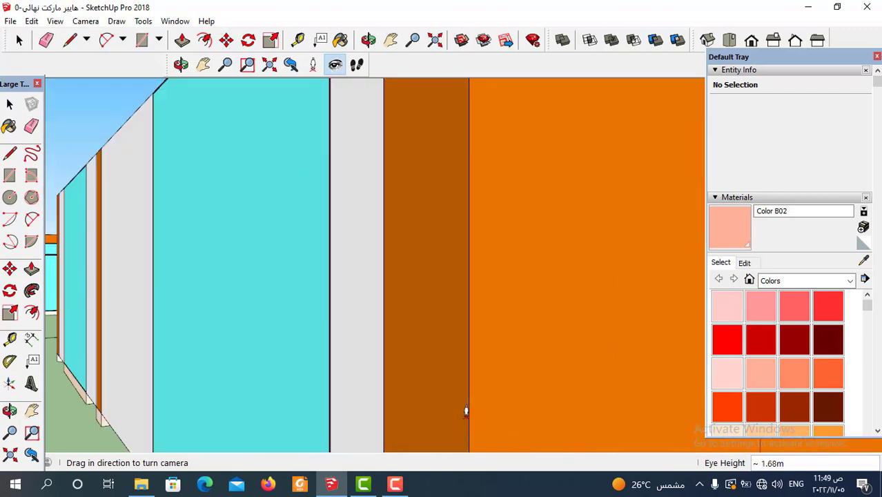
{"action": "left_click_drag", "start_coordinate": [394, 270], "coordinate": [355, 222]}
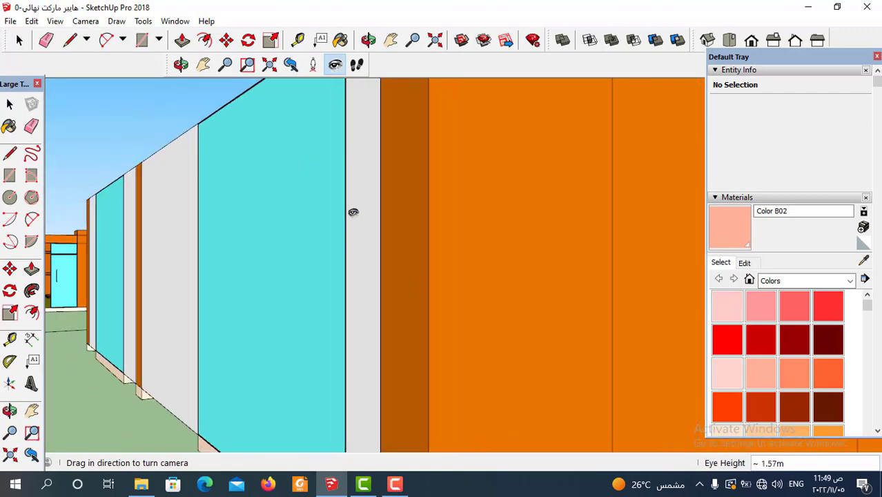
{"action": "scroll", "coordinate": [355, 222], "scroll_direction": "down", "scroll_amount": 3}
{"action": "scroll", "coordinate": [357, 235], "scroll_direction": "down", "scroll_amount": 2}
{"action": "scroll", "coordinate": [358, 256], "scroll_direction": "down", "scroll_amount": 3}
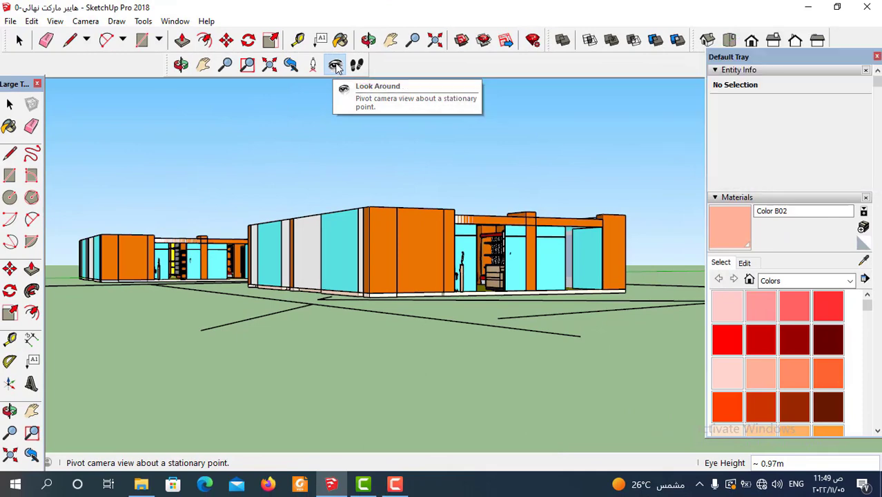
Pivot the camera with Look Around to face the store's corner, revealing a distant building on the right.
{"action": "left_click", "coordinate": [336, 66]}
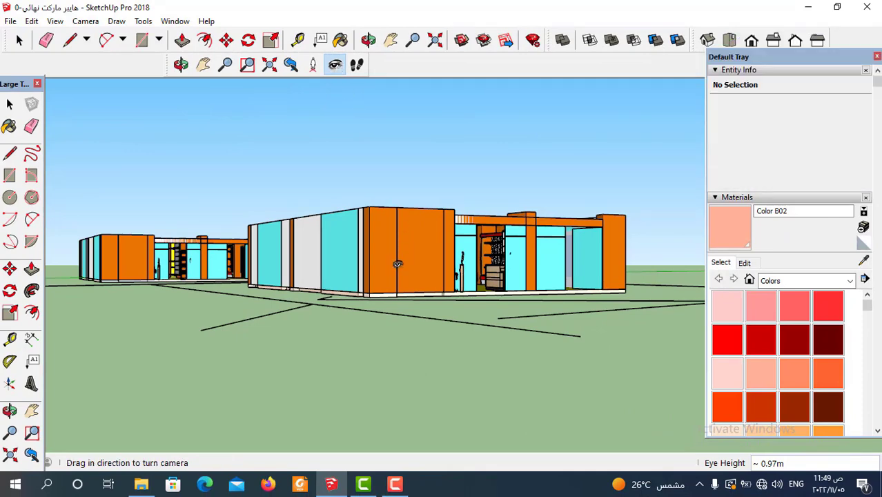
{"action": "mouse_move", "coordinate": [397, 264]}
{"action": "left_mouse_down"}
{"action": "mouse_move", "coordinate": [384, 303]}
{"action": "mouse_move", "coordinate": [362, 271]}
{"action": "mouse_move", "coordinate": [363, 171]}
{"action": "mouse_move", "coordinate": [364, 319]}
{"action": "mouse_move", "coordinate": [360, 193]}
{"action": "mouse_move", "coordinate": [360, 310]}
{"action": "mouse_move", "coordinate": [343, 254]}
{"action": "mouse_move", "coordinate": [364, 288]}
{"action": "mouse_move", "coordinate": [448, 248]}
{"action": "mouse_move", "coordinate": [423, 318]}
{"action": "mouse_move", "coordinate": [407, 322]}
{"action": "mouse_move", "coordinate": [407, 153]}
{"action": "mouse_move", "coordinate": [455, 207]}
{"action": "mouse_move", "coordinate": [502, 239]}
{"action": "mouse_move", "coordinate": [616, 234]}
{"action": "mouse_move", "coordinate": [478, 249]}
{"action": "mouse_move", "coordinate": [209, 219]}
{"action": "mouse_move", "coordinate": [378, 230]}
{"action": "left_mouse_up"}
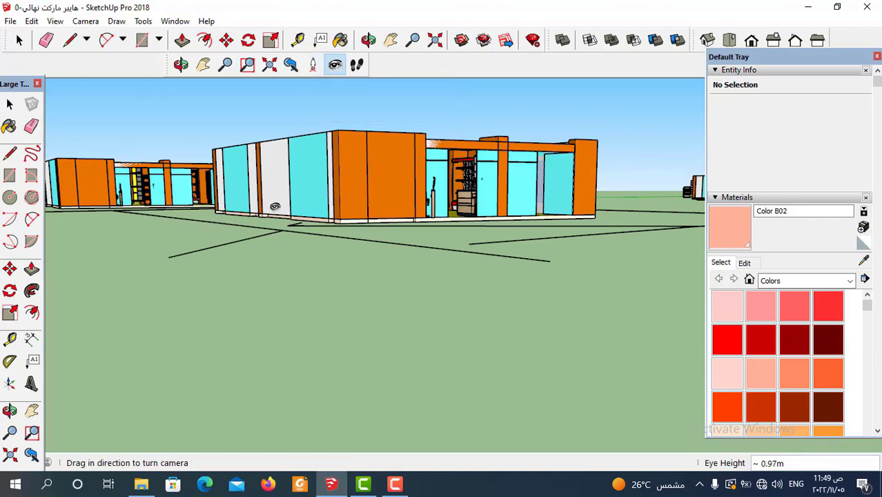
{"action": "mouse_move", "coordinate": [386, 207]}
{"action": "left_mouse_down"}
{"action": "mouse_move", "coordinate": [565, 203]}
{"action": "mouse_move", "coordinate": [143, 213]}
{"action": "mouse_move", "coordinate": [321, 210]}
{"action": "mouse_move", "coordinate": [307, 117]}
{"action": "left_mouse_up"}
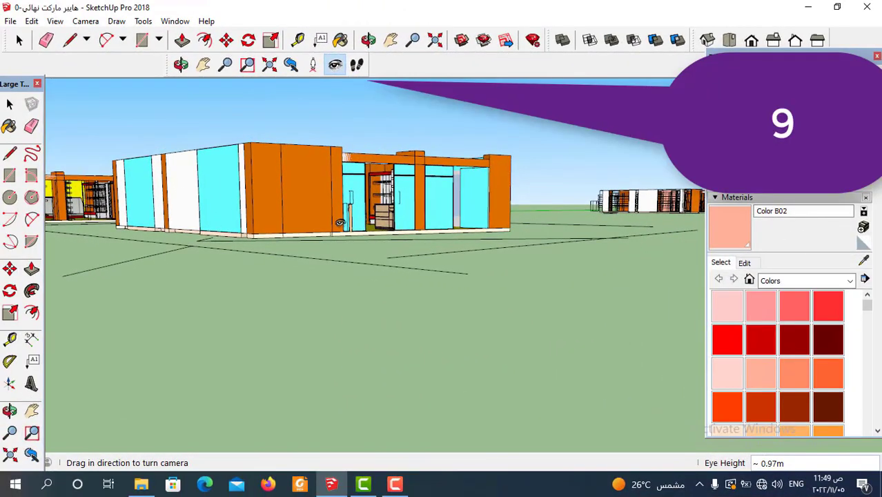
Walk up to the glass storefront, through the checkout area and on toward the shelving.
{"action": "left_click", "coordinate": [358, 66]}
{"action": "mouse_move", "coordinate": [293, 253]}
{"action": "left_mouse_down"}
{"action": "mouse_move", "coordinate": [297, 206]}
{"action": "mouse_move", "coordinate": [217, 201]}
{"action": "mouse_move", "coordinate": [231, 183]}
{"action": "left_mouse_up"}
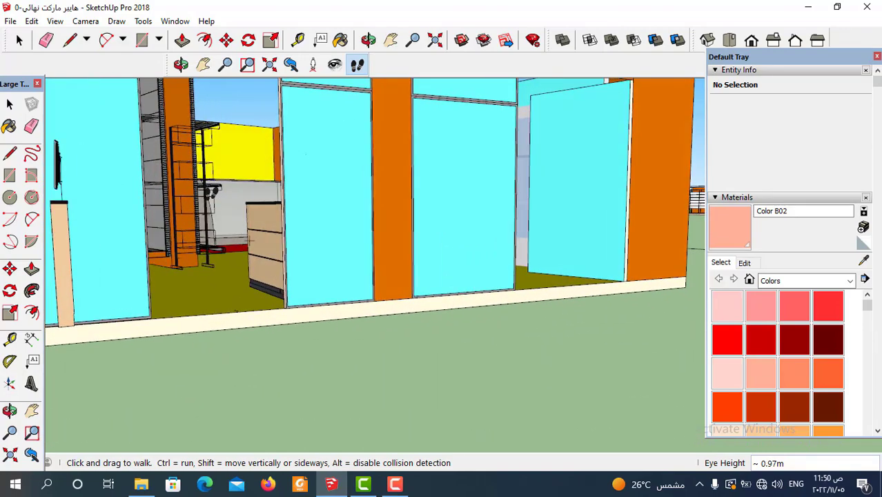
{"action": "left_click_drag", "start_coordinate": [222, 196], "coordinate": [265, 230]}
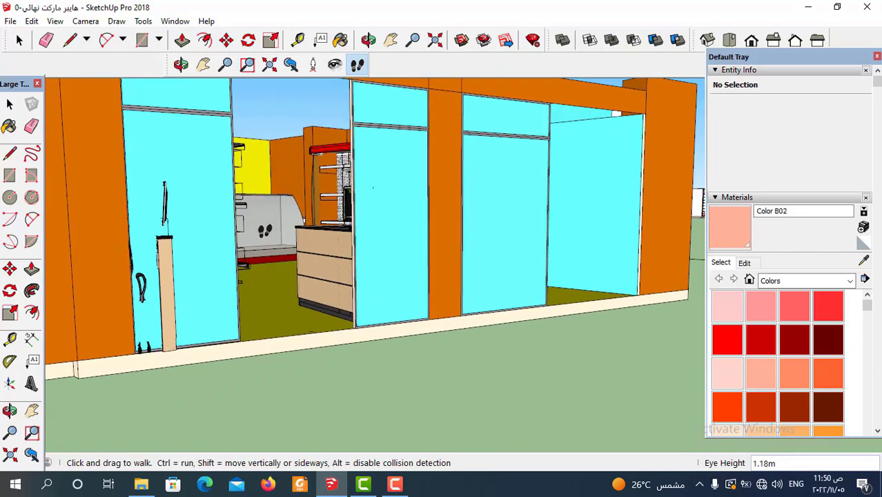
{"action": "mouse_move", "coordinate": [295, 406]}
{"action": "left_mouse_down"}
{"action": "mouse_move", "coordinate": [285, 311]}
{"action": "mouse_move", "coordinate": [325, 384]}
{"action": "mouse_move", "coordinate": [330, 432]}
{"action": "mouse_move", "coordinate": [169, 344]}
{"action": "mouse_move", "coordinate": [363, 365]}
{"action": "mouse_move", "coordinate": [133, 345]}
{"action": "mouse_move", "coordinate": [173, 311]}
{"action": "mouse_move", "coordinate": [159, 310]}
{"action": "mouse_move", "coordinate": [138, 276]}
{"action": "mouse_move", "coordinate": [137, 252]}
{"action": "mouse_move", "coordinate": [220, 291]}
{"action": "mouse_move", "coordinate": [412, 289]}
{"action": "mouse_move", "coordinate": [272, 357]}
{"action": "mouse_move", "coordinate": [191, 339]}
{"action": "mouse_move", "coordinate": [502, 262]}
{"action": "mouse_move", "coordinate": [412, 336]}
{"action": "mouse_move", "coordinate": [170, 345]}
{"action": "mouse_move", "coordinate": [168, 302]}
{"action": "left_mouse_up"}
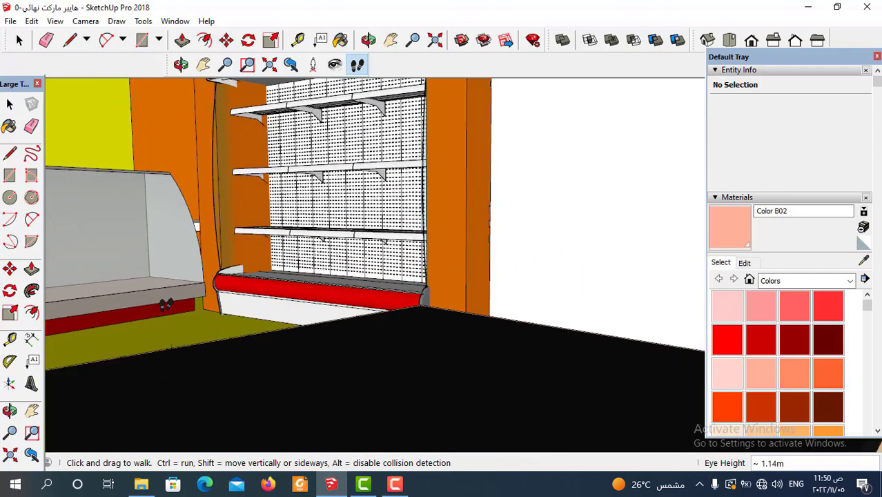
{"action": "mouse_move", "coordinate": [426, 283]}
{"action": "left_mouse_down"}
{"action": "mouse_move", "coordinate": [413, 229]}
{"action": "mouse_move", "coordinate": [372, 231]}
{"action": "left_mouse_up"}
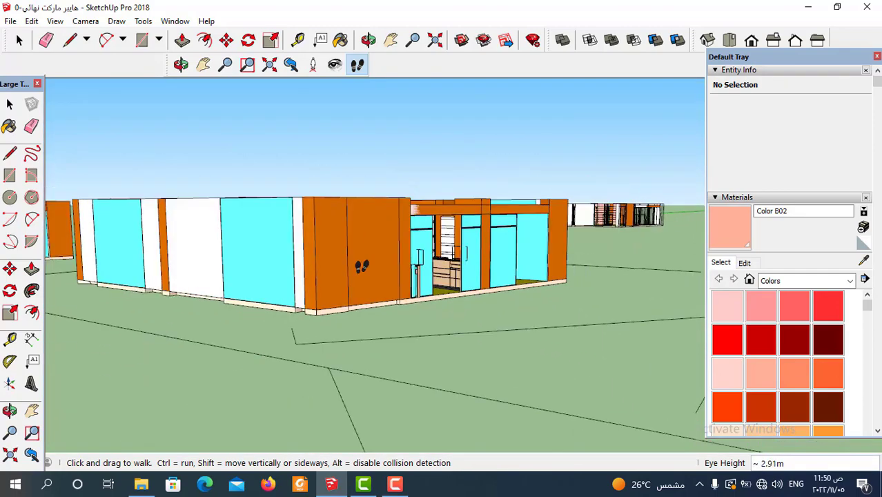
Rise and back away to a high overview of all four stores, then exit Walk to Select.
{"action": "middle_click_drag", "start_coordinate": [371, 228], "coordinate": [464, 280]}
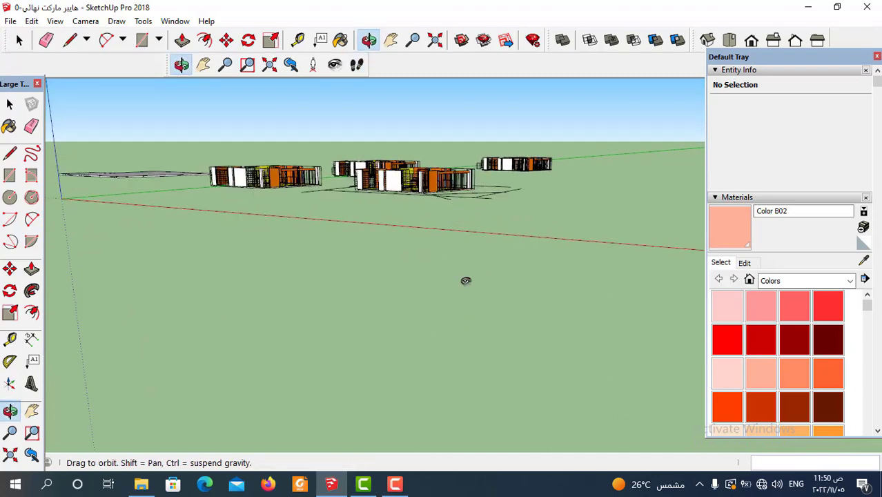
{"action": "mouse_move", "coordinate": [388, 315]}
{"action": "left_mouse_down"}
{"action": "mouse_move", "coordinate": [369, 323]}
{"action": "mouse_move", "coordinate": [376, 183]}
{"action": "left_mouse_up"}
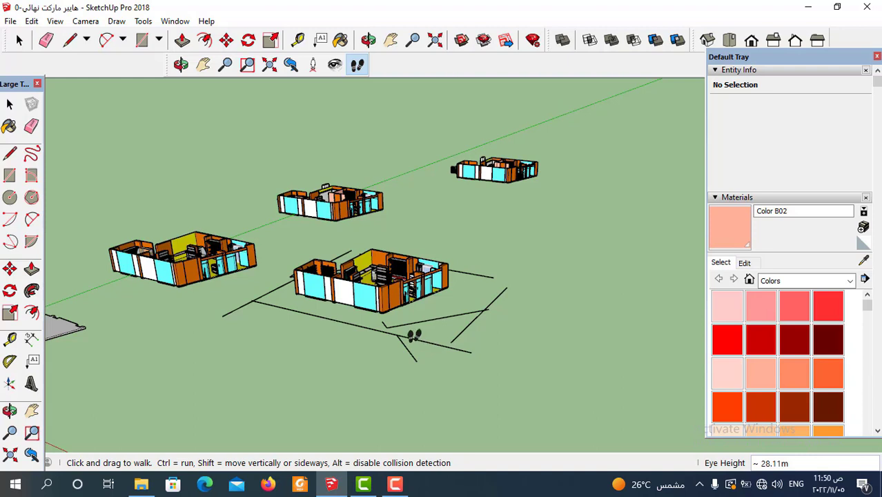
{"action": "left_click", "coordinate": [14, 43]}
{"action": "left_click", "coordinate": [14, 43]}
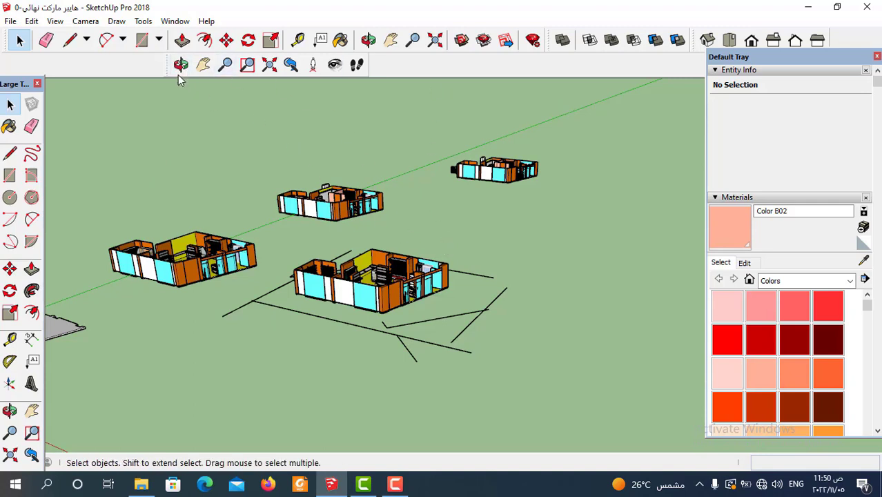
Orbit the model down to a low near-horizon view with the sky showing.
{"action": "scroll", "coordinate": [441, 274], "scroll_direction": "down", "scroll_amount": 1}
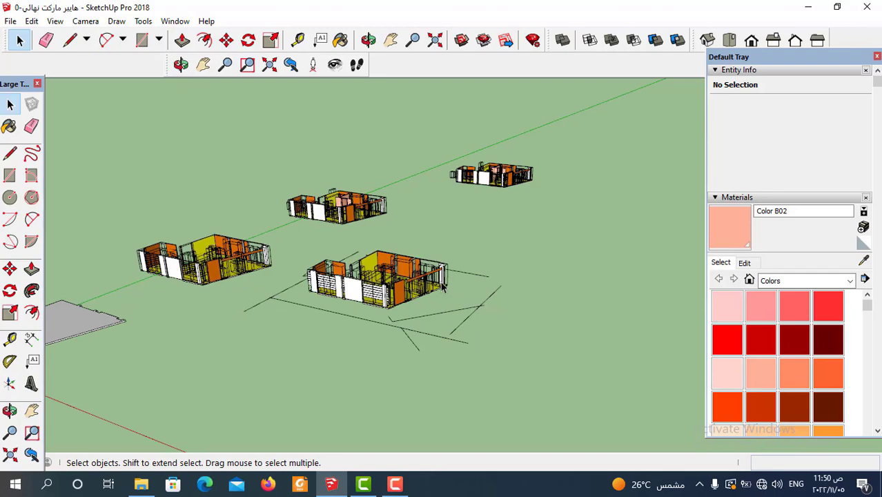
{"action": "key", "text": "o"}
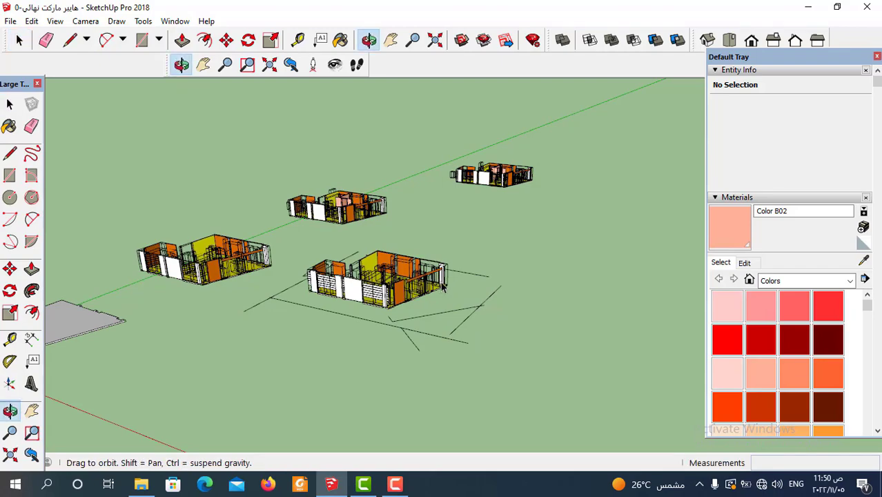
{"action": "left_click_drag", "start_coordinate": [443, 289], "coordinate": [459, 358]}
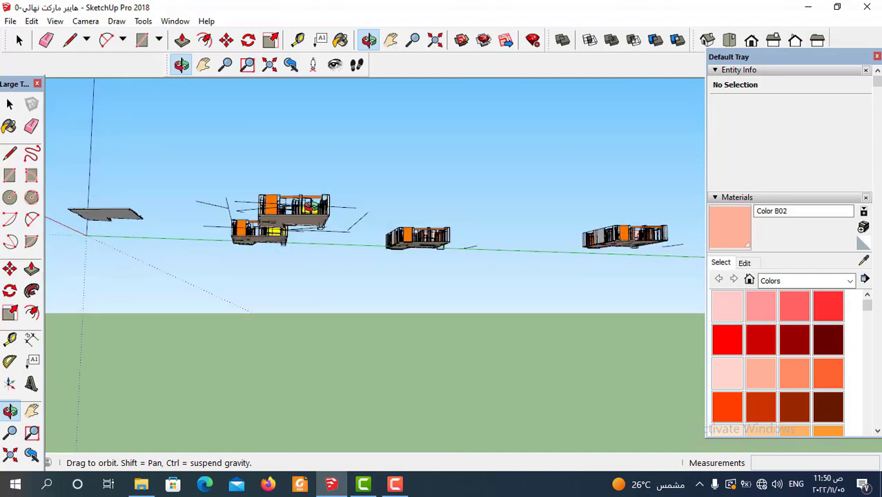
{"action": "left_click_drag", "start_coordinate": [460, 357], "coordinate": [228, 242]}
{"action": "key", "text": "space"}
{"action": "mouse_move", "coordinate": [227, 241]}
{"action": "middle_mouse_down"}
{"action": "mouse_move", "coordinate": [225, 252]}
{"action": "mouse_move", "coordinate": [393, 268]}
{"action": "middle_mouse_up"}
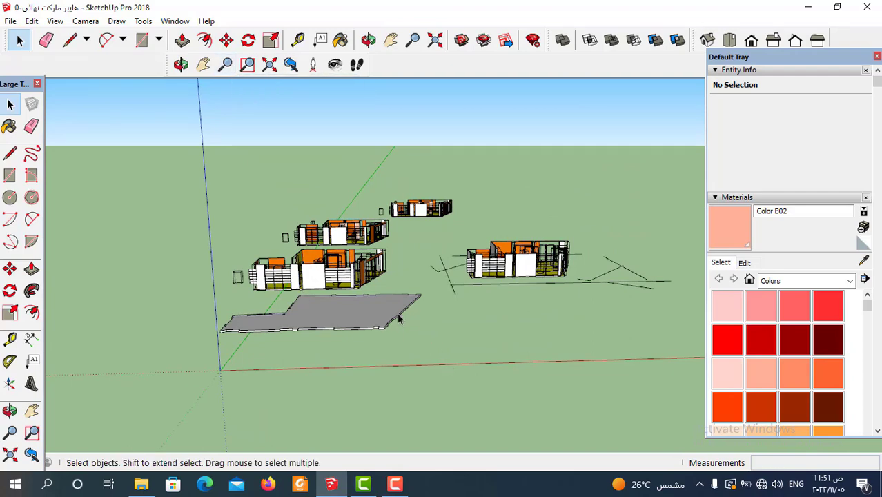
Zoom in and out to settle on a low view of the blocks beside the grey slab.
{"action": "scroll", "coordinate": [388, 322], "scroll_direction": "up", "scroll_amount": 2}
{"action": "scroll", "coordinate": [342, 255], "scroll_direction": "up", "scroll_amount": 3}
{"action": "scroll", "coordinate": [339, 256], "scroll_direction": "up", "scroll_amount": 3}
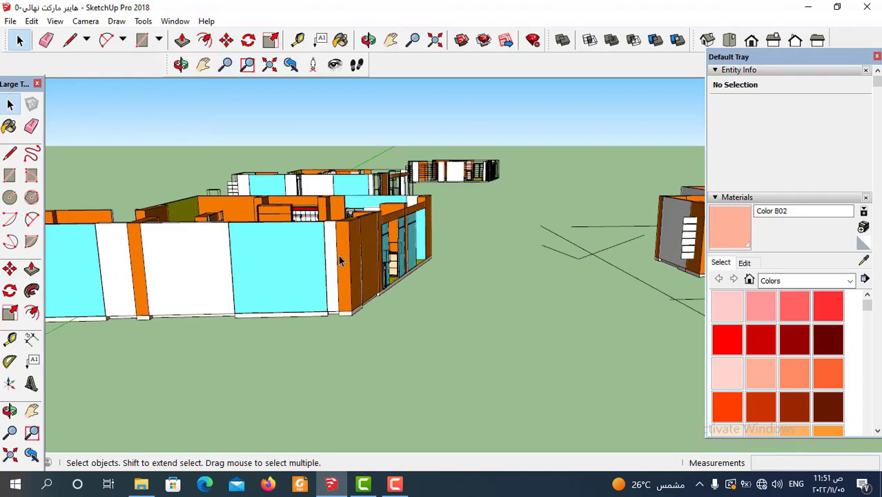
{"action": "scroll", "coordinate": [342, 256], "scroll_direction": "up", "scroll_amount": 2}
{"action": "scroll", "coordinate": [343, 255], "scroll_direction": "up", "scroll_amount": 3}
{"action": "scroll", "coordinate": [351, 256], "scroll_direction": "down", "scroll_amount": 1}
{"action": "scroll", "coordinate": [350, 256], "scroll_direction": "down", "scroll_amount": 3}
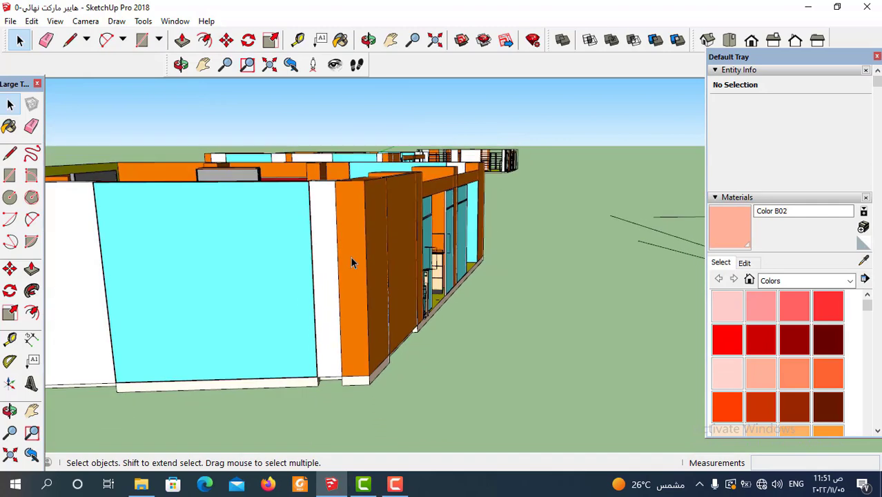
{"action": "scroll", "coordinate": [349, 265], "scroll_direction": "down", "scroll_amount": 2}
{"action": "scroll", "coordinate": [350, 266], "scroll_direction": "down", "scroll_amount": 3}
{"action": "scroll", "coordinate": [350, 266], "scroll_direction": "down", "scroll_amount": 3}
{"action": "scroll", "coordinate": [381, 262], "scroll_direction": "up", "scroll_amount": 2}
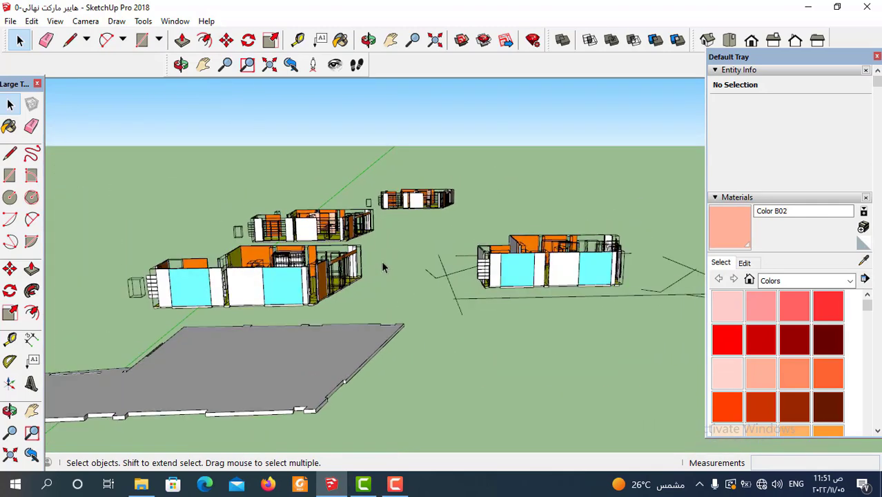
{"action": "scroll", "coordinate": [439, 248], "scroll_direction": "up", "scroll_amount": 2}
{"action": "scroll", "coordinate": [360, 231], "scroll_direction": "down", "scroll_amount": 2}
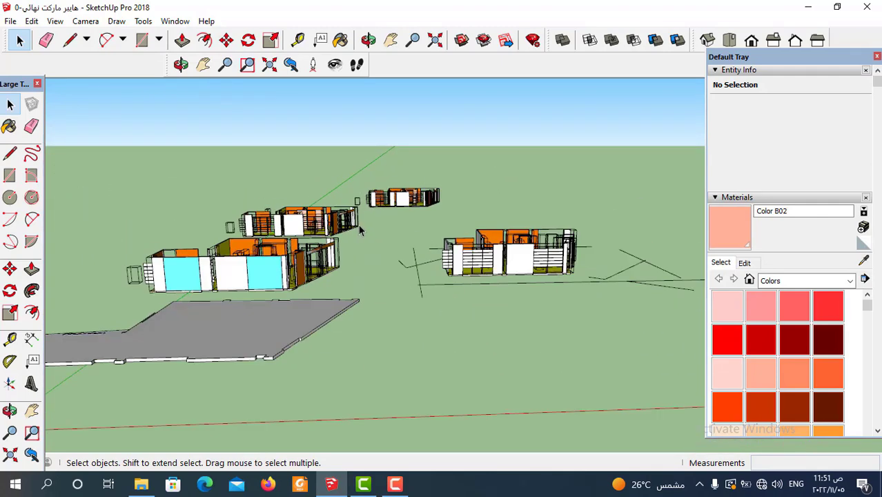